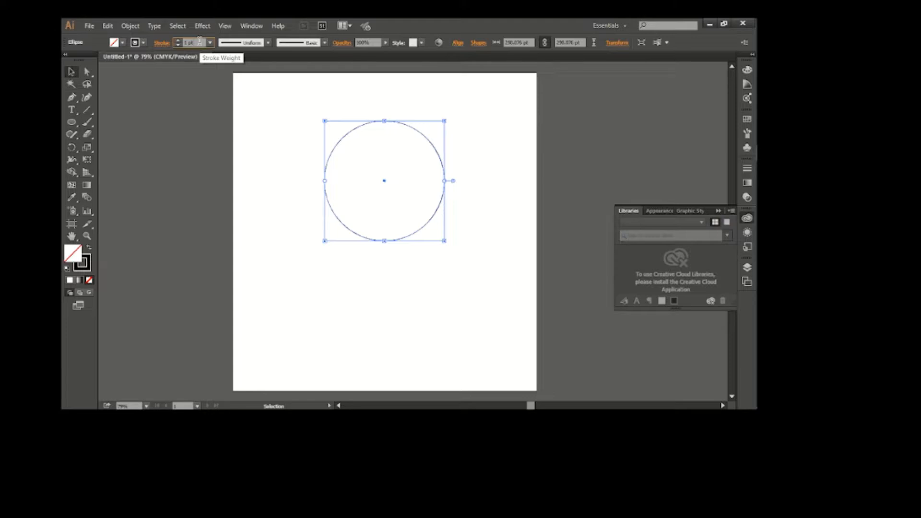
Set the circle's stroke weight to 20 pt and enlarge the circle slightly about its centre
{"action": "key", "text": "Up"}
{"action": "key", "text": "Up"}
{"action": "key", "text": "Up"}
{"action": "key", "text": "Up"}
{"action": "key", "text": "Up"}
{"action": "key", "text": "Up"}
{"action": "key", "text": "Up"}
{"action": "key", "text": "Up"}
{"action": "key", "text": "Up"}
{"action": "key", "text": "Up"}
{"action": "key", "text": "Up"}
{"action": "key", "text": "Up"}
{"action": "key", "text": "Up"}
{"action": "key", "text": "Up"}
{"action": "key", "text": "Up"}
{"action": "key", "text": "Up"}
{"action": "key", "text": "Up"}
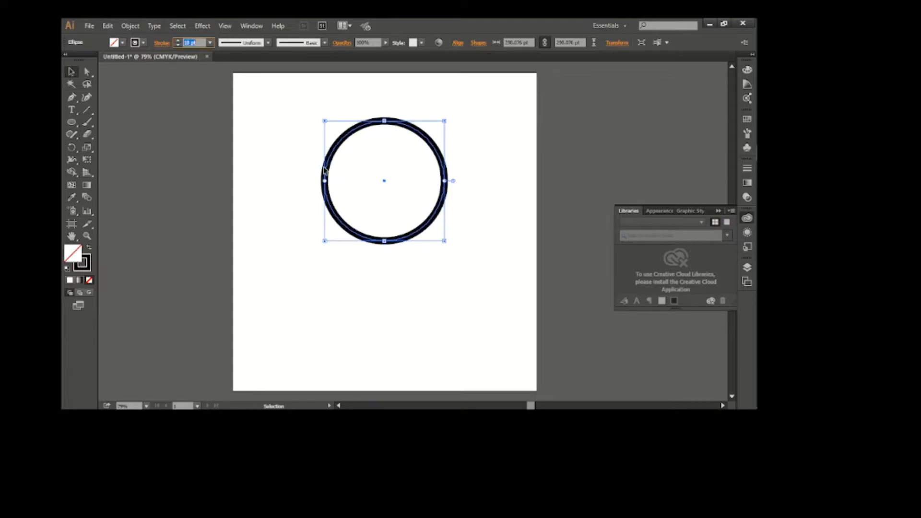
{"action": "key", "text": "Up"}
{"action": "key", "text": "Up"}
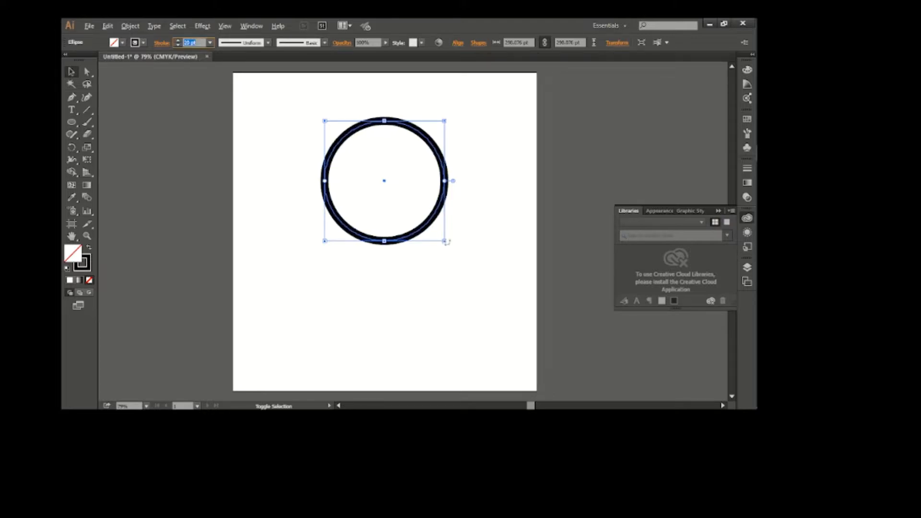
{"action": "mouse_move", "coordinate": [446, 242]}
{"action": "left_mouse_down"}
{"action": "mouse_move", "coordinate": [452, 249]}
{"action": "mouse_move", "coordinate": [448, 243]}
{"action": "left_mouse_up"}
{"action": "left_click", "coordinate": [434, 271]}
Draw an L-shaped path with the Pen tool, going down from the circle's lower edge and ending in a short foot pointing right
{"action": "scroll", "coordinate": [362, 222], "scroll_direction": "down", "scroll_amount": 1}
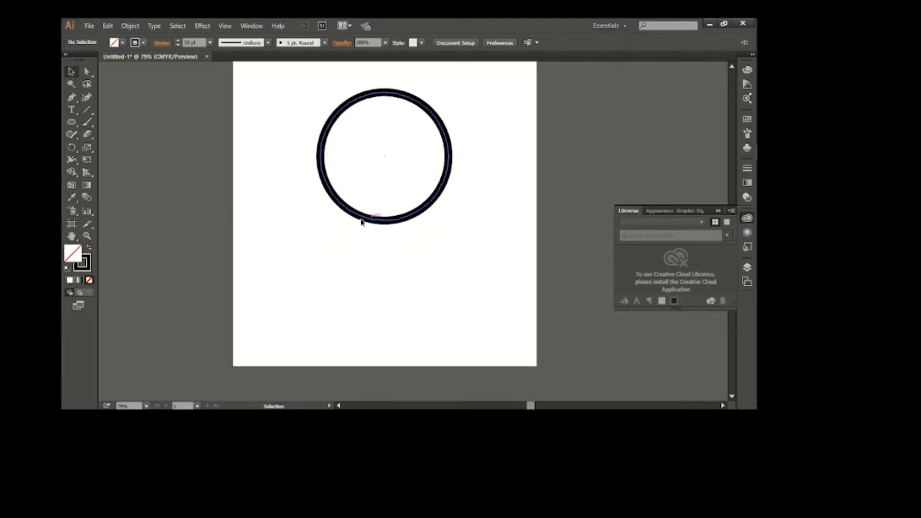
{"action": "left_click", "coordinate": [72, 99]}
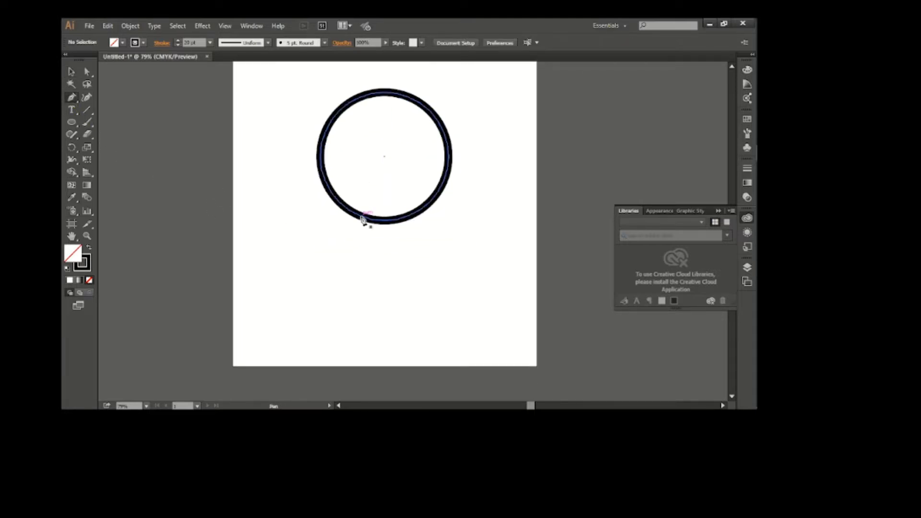
{"action": "left_click", "coordinate": [360, 217]}
{"action": "left_click", "coordinate": [361, 266]}
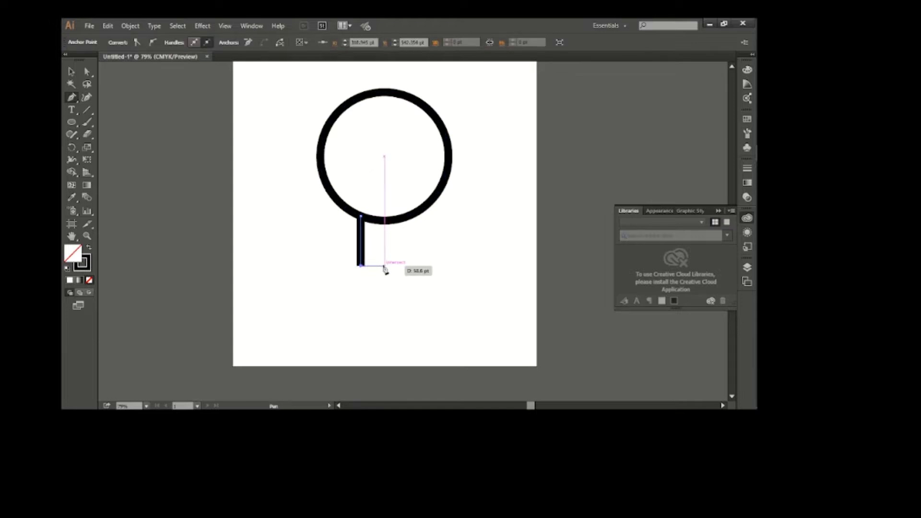
{"action": "left_click", "coordinate": [377, 266]}
{"action": "left_click", "coordinate": [71, 71]}
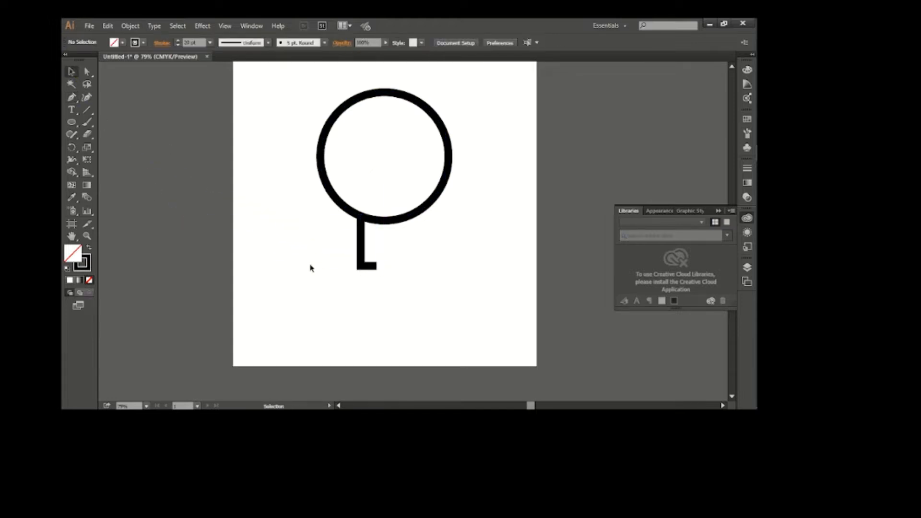
Show the full stroke options and give the L-shaped path a round cap
{"action": "left_click", "coordinate": [252, 25]}
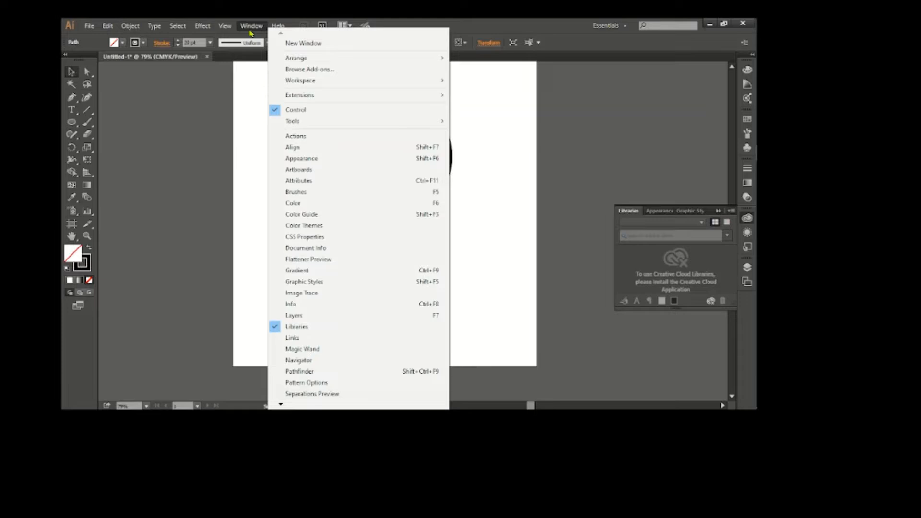
{"action": "left_click", "coordinate": [295, 395]}
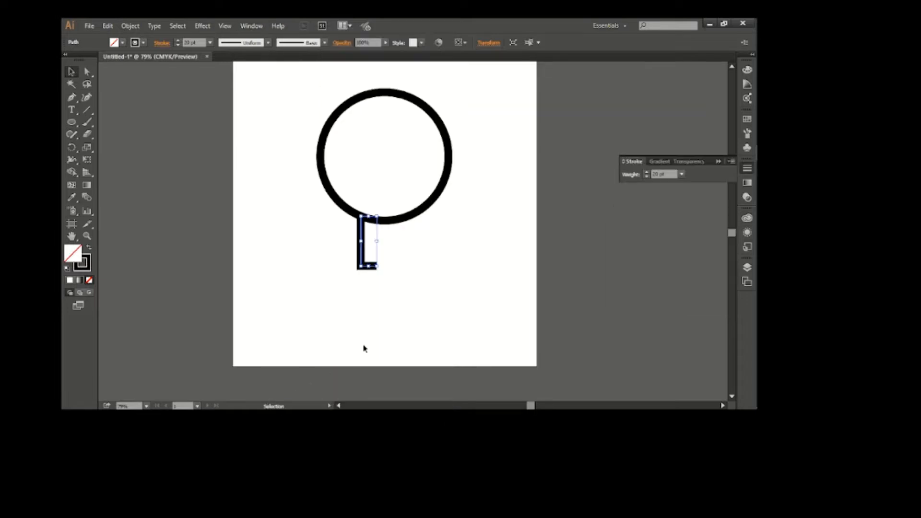
{"action": "left_click", "coordinate": [731, 162]}
{"action": "left_click", "coordinate": [691, 164]}
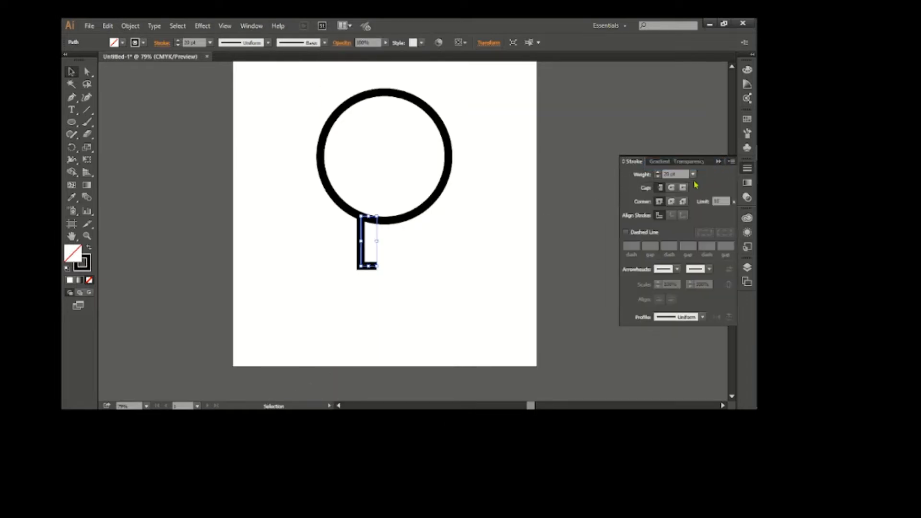
{"action": "left_click", "coordinate": [672, 188]}
{"action": "left_click", "coordinate": [330, 270]}
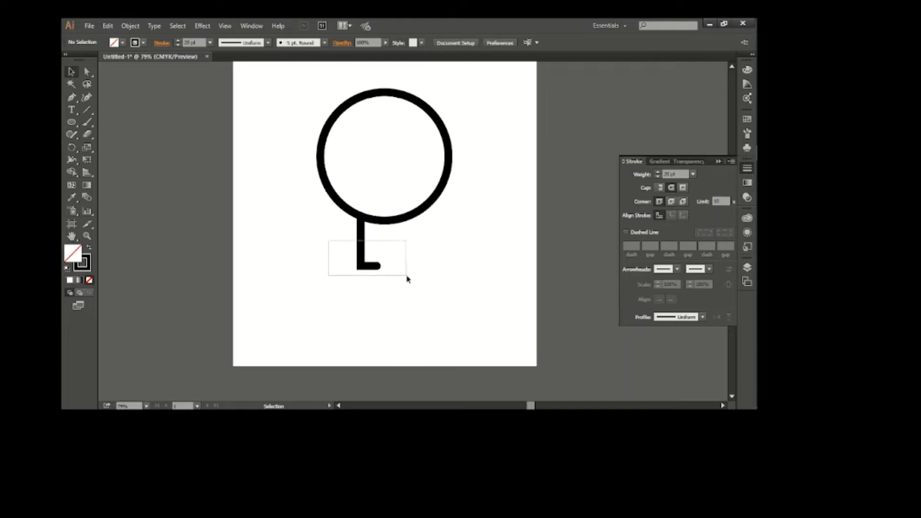
Duplicate the L-shaped leg to its right and reflect the copy so the two feet face each other
{"action": "left_click_drag", "start_coordinate": [407, 279], "coordinate": [407, 279]}
{"action": "left_click_drag", "start_coordinate": [360, 254], "coordinate": [402, 256]}
{"action": "right_click", "coordinate": [402, 256]}
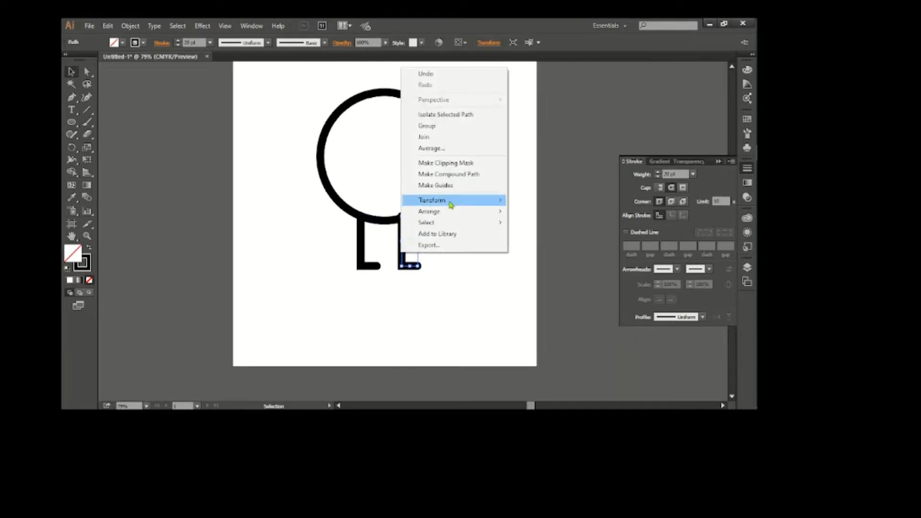
{"action": "mouse_move", "coordinate": [492, 209]}
{"action": "left_click", "coordinate": [552, 237]}
{"action": "left_click", "coordinate": [411, 285]}
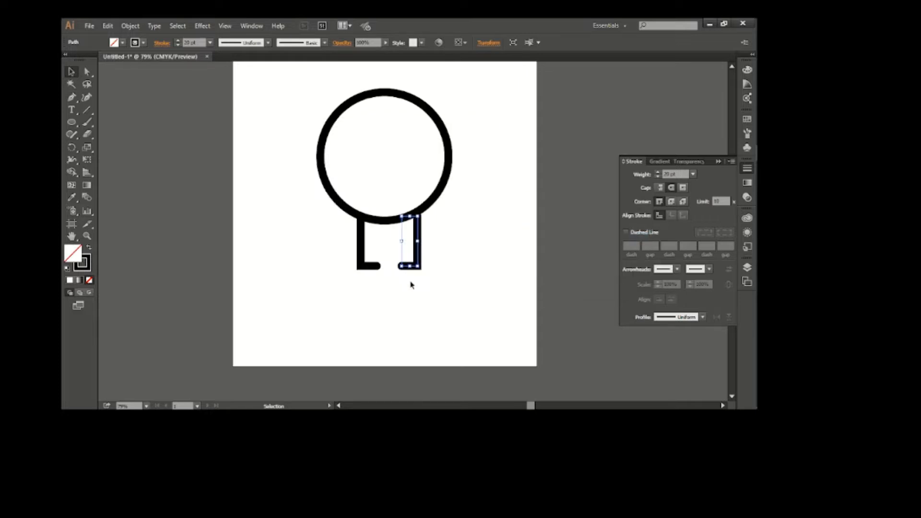
Group the two L-shaped legs and centre them beneath the circle, keeping the Align options at hand beside the drawing
{"action": "left_click_drag", "start_coordinate": [336, 255], "coordinate": [445, 286]}
{"action": "key", "text": "ctrl+g"}
{"action": "key", "text": "v"}
{"action": "left_click", "coordinate": [252, 25]}
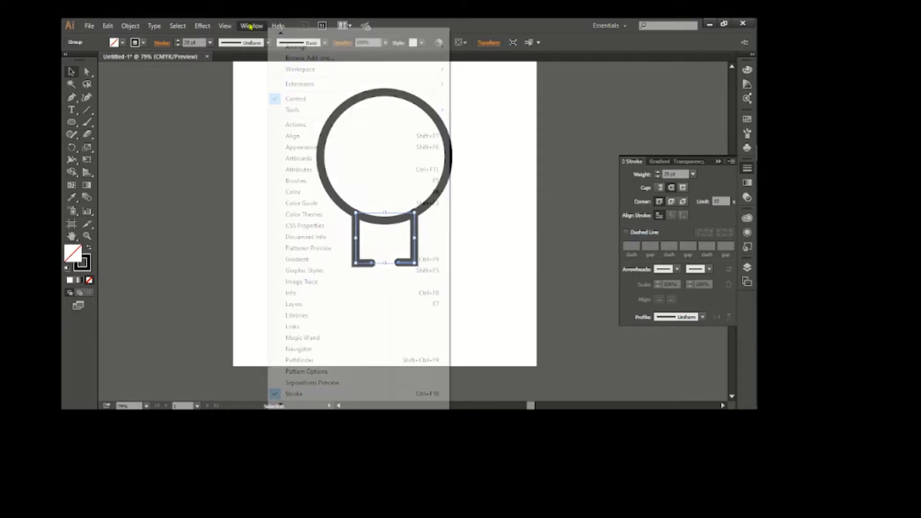
{"action": "left_click", "coordinate": [356, 144]}
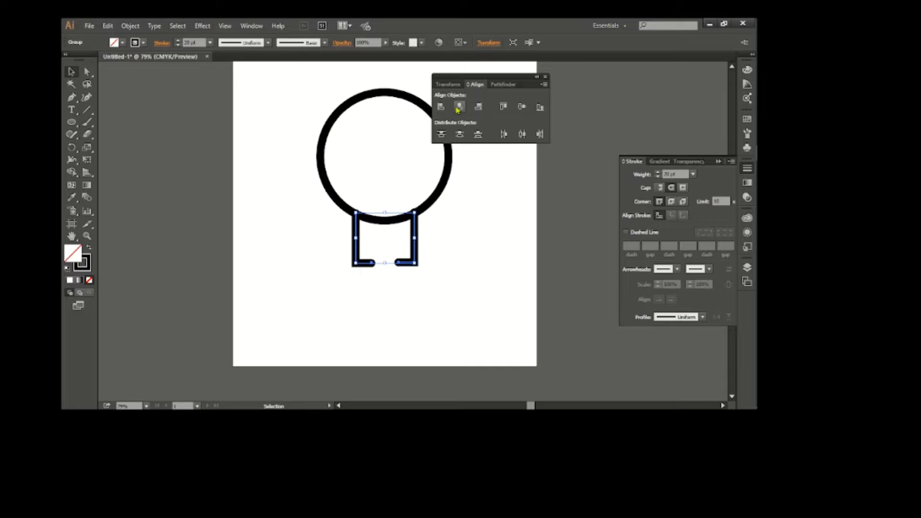
{"action": "left_click", "coordinate": [457, 273]}
{"action": "left_click_drag", "start_coordinate": [477, 84], "coordinate": [564, 95]}
Cut the circle with the Scissors tool where the two legs meet it and delete the arc between them
{"action": "left_click", "coordinate": [91, 137]}
{"action": "left_click", "coordinate": [134, 146]}
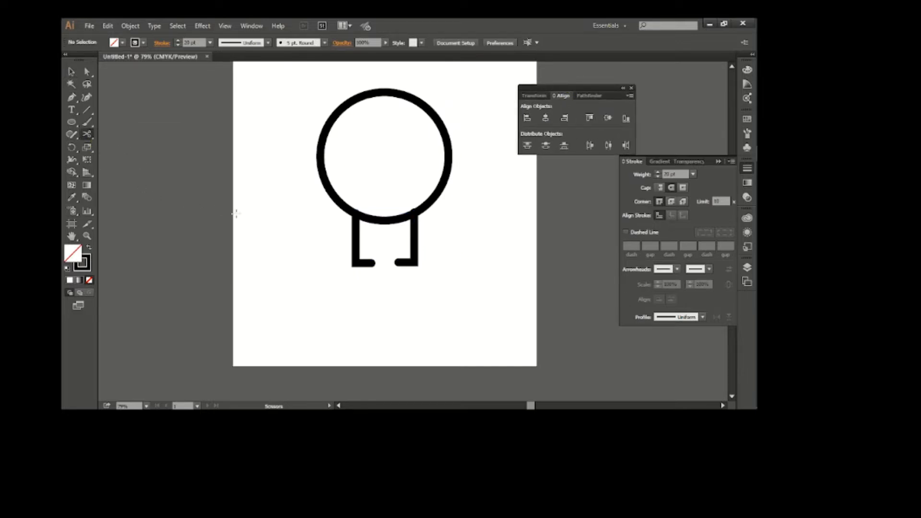
{"action": "scroll", "coordinate": [345, 214], "scroll_direction": "up", "scroll_amount": 2}
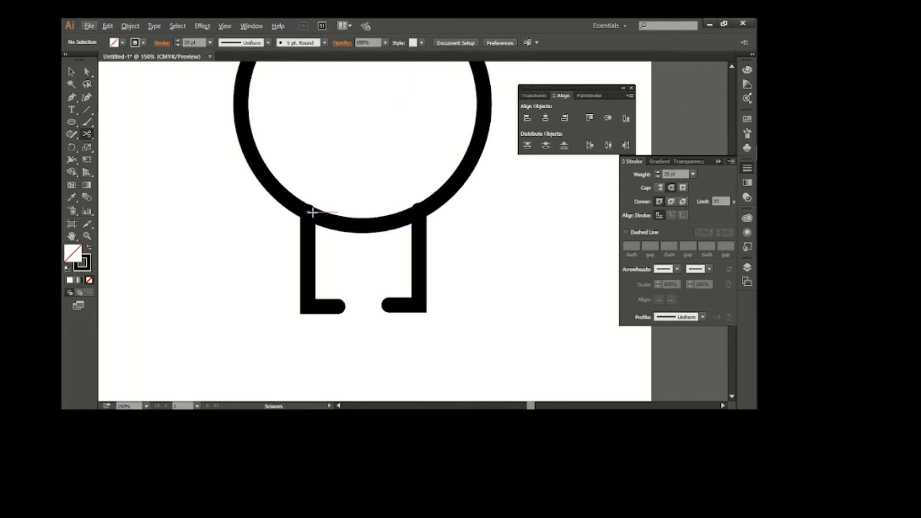
{"action": "left_click", "coordinate": [313, 213]}
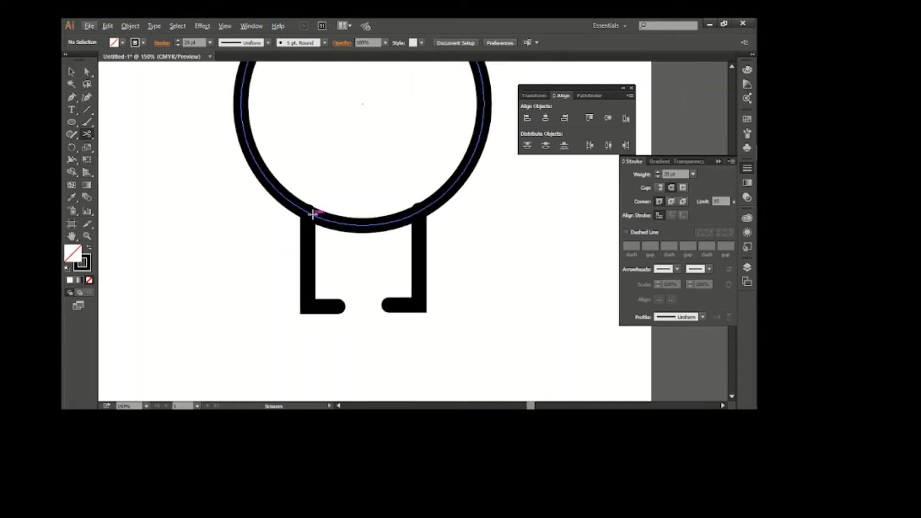
{"action": "left_click", "coordinate": [415, 213]}
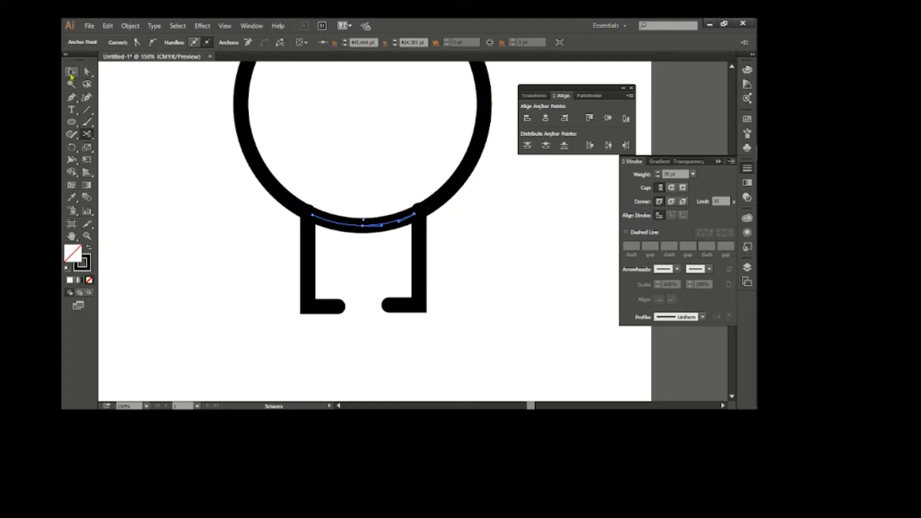
{"action": "left_click", "coordinate": [71, 73]}
{"action": "key", "text": "Delete"}
{"action": "key", "text": "Delete"}
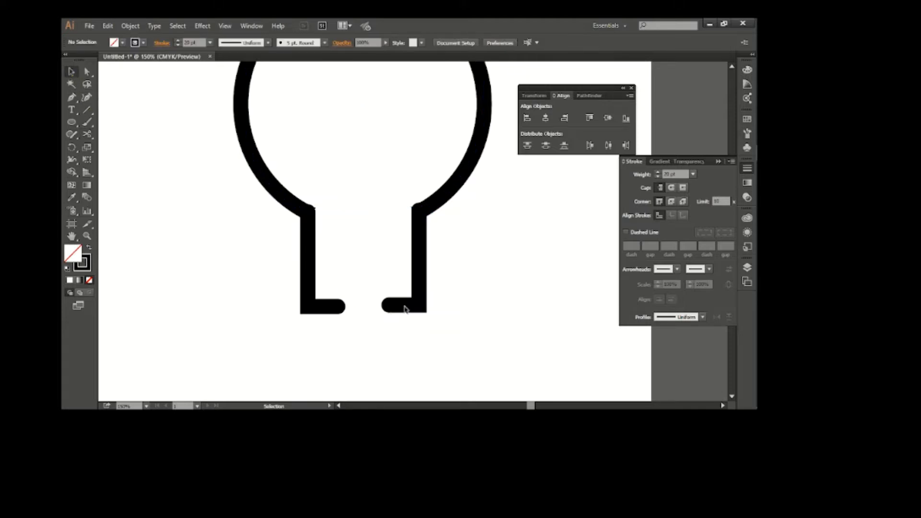
Draw a straight diagonal line with the Pen tool across the bulb, from outside its lower left to beyond its upper right
{"action": "scroll", "coordinate": [366, 240], "scroll_direction": "down", "scroll_amount": 2}
{"action": "scroll", "coordinate": [335, 257], "scroll_direction": "up", "scroll_amount": 2}
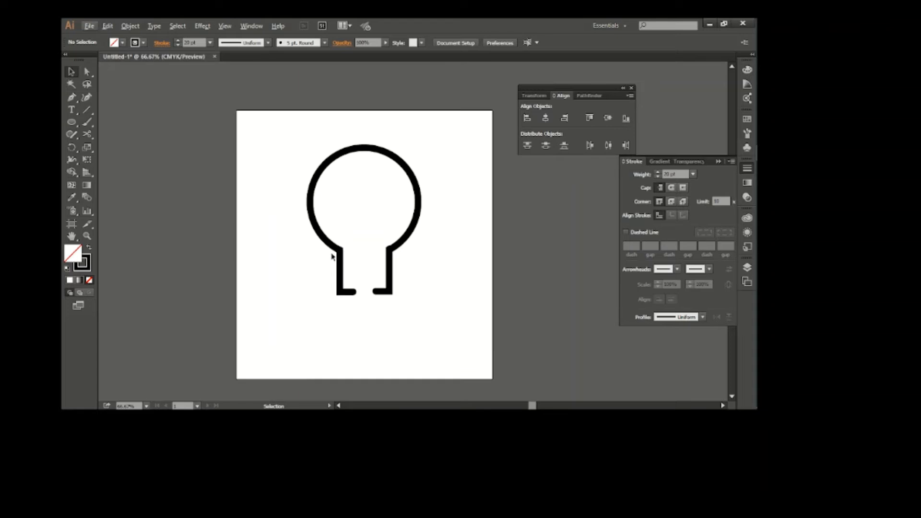
{"action": "scroll", "coordinate": [332, 254], "scroll_direction": "up", "scroll_amount": 1}
{"action": "scroll", "coordinate": [332, 254], "scroll_direction": "right", "scroll_amount": 2}
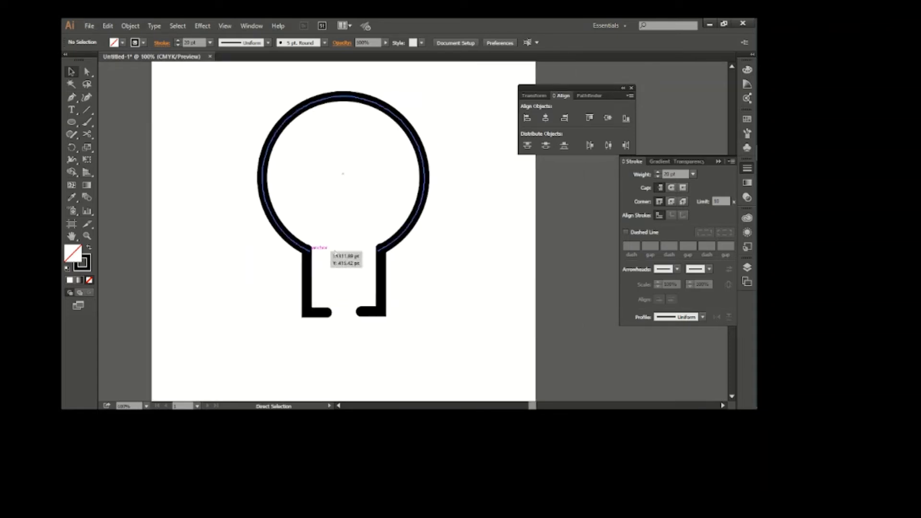
{"action": "left_click", "coordinate": [73, 99]}
{"action": "left_click", "coordinate": [254, 275]}
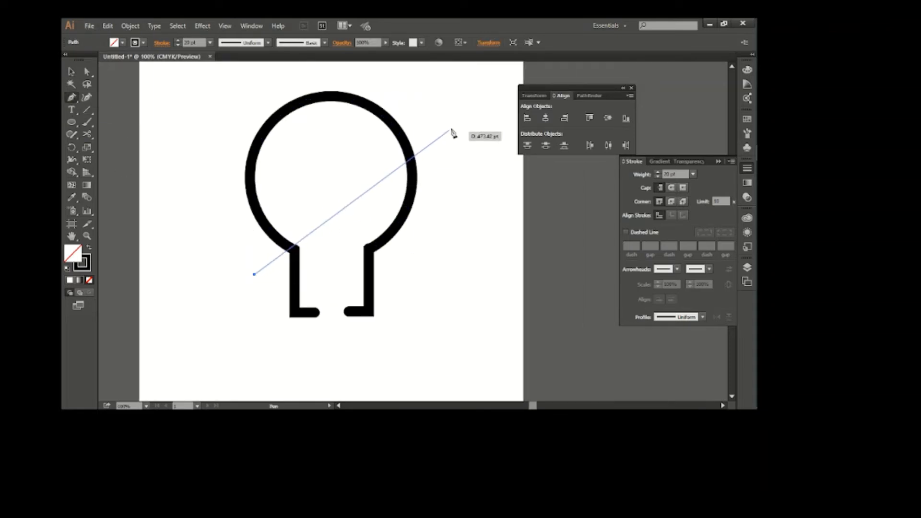
{"action": "left_click", "coordinate": [470, 113]}
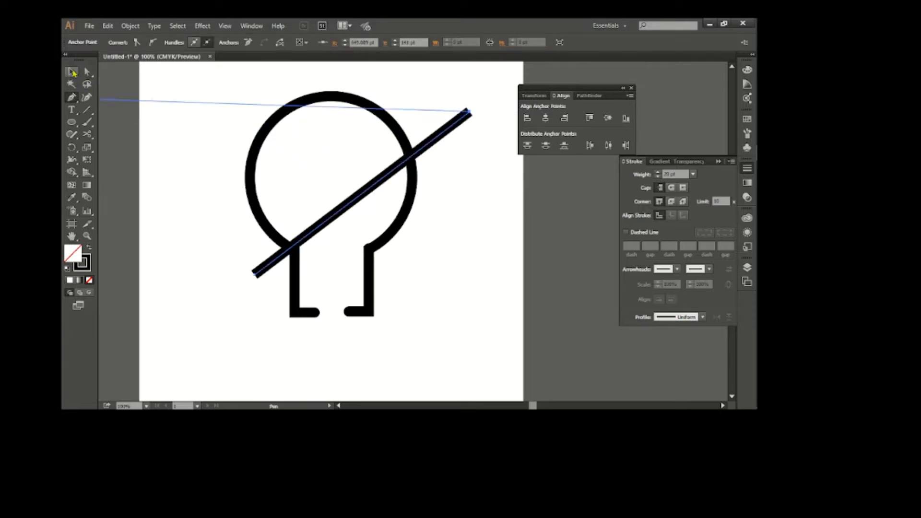
{"action": "key", "text": "v"}
{"action": "left_click", "coordinate": [163, 151]}
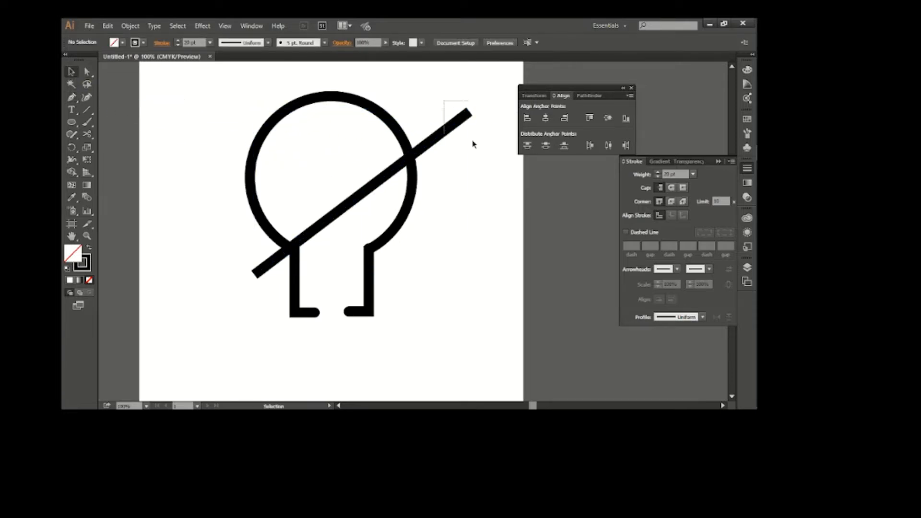
Select the diagonal line and fine-tune its vertical position in small nudges
{"action": "left_click_drag", "start_coordinate": [473, 144], "coordinate": [475, 142]}
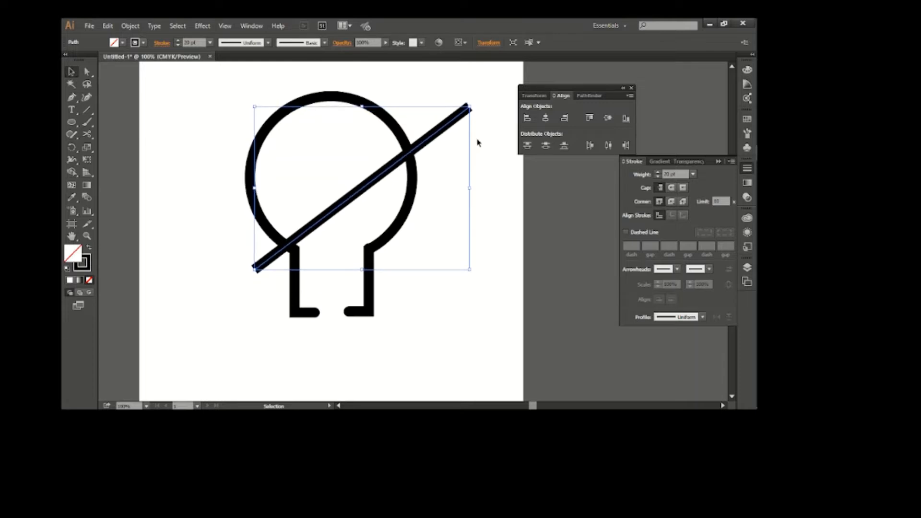
{"action": "key", "text": "Down"}
{"action": "key", "text": "Down"}
{"action": "key", "text": "Down"}
{"action": "key", "text": "Down"}
{"action": "key", "text": "Down"}
{"action": "key", "text": "Down"}
{"action": "key", "text": "Down"}
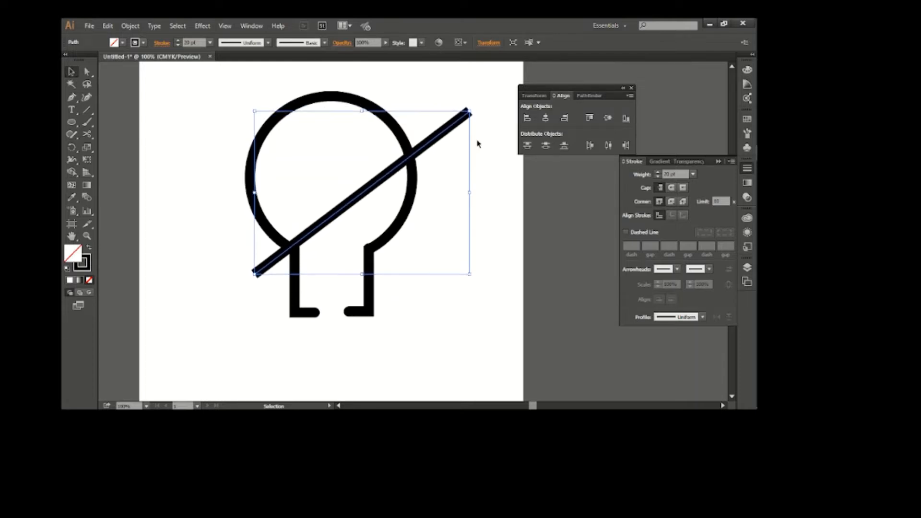
{"action": "key", "text": "Down"}
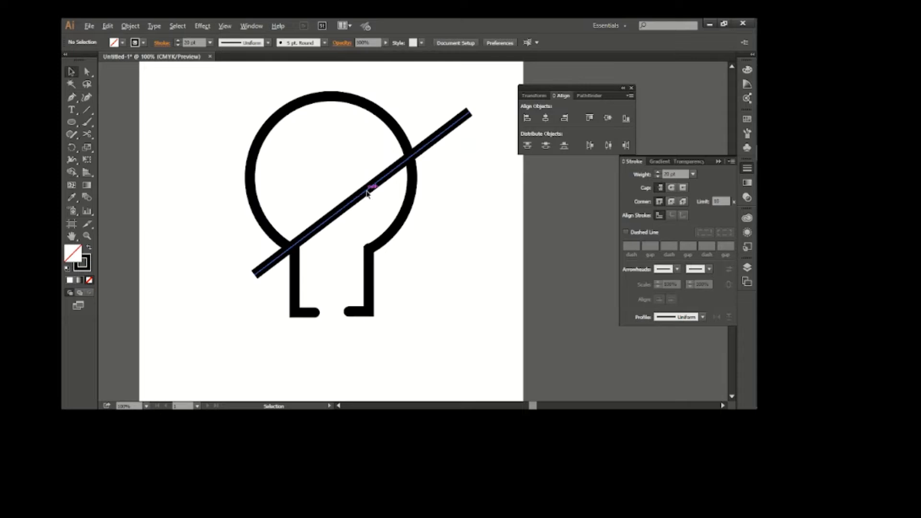
Duplicate the diagonal line twice toward the upper left and adjust the middle copy to form three parallel lines
{"action": "left_click_drag", "start_coordinate": [368, 190], "coordinate": [329, 156]}
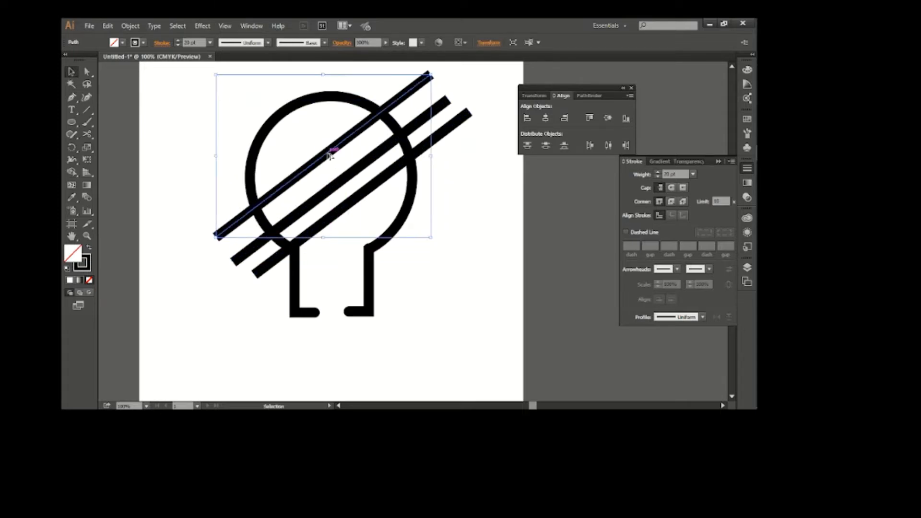
{"action": "left_click", "coordinate": [341, 178]}
{"action": "left_click", "coordinate": [347, 180]}
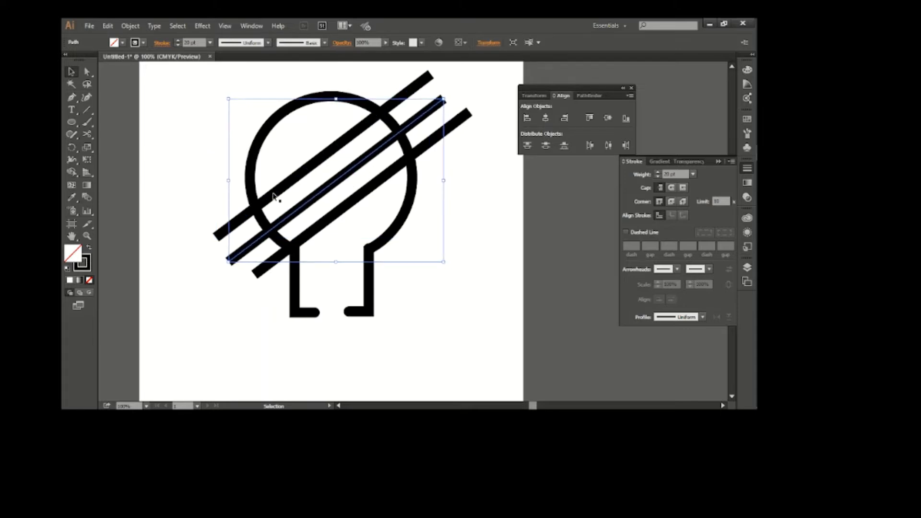
Select the whole bulb with its diagonal lines and expand the artwork with Fill and Stroke enabled
{"action": "left_click", "coordinate": [191, 115]}
{"action": "left_click_drag", "start_coordinate": [191, 113], "coordinate": [434, 255]}
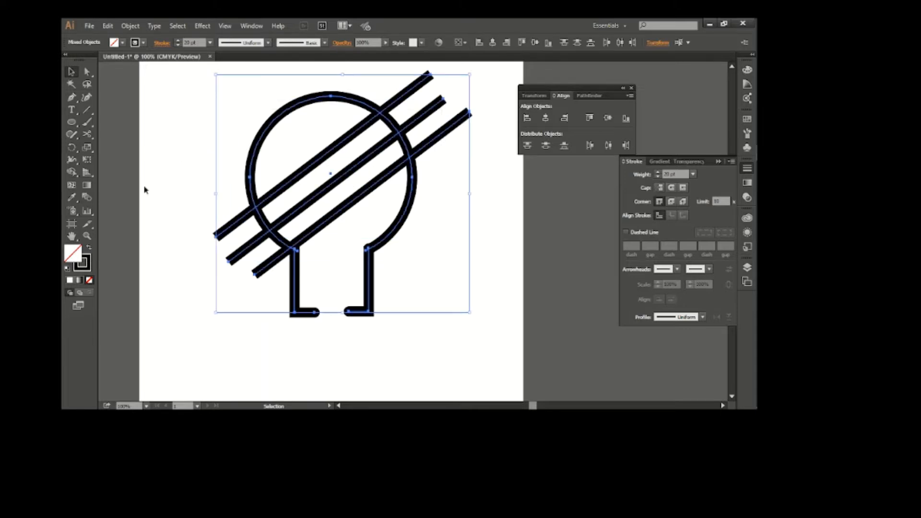
{"action": "left_click", "coordinate": [131, 26]}
{"action": "left_click", "coordinate": [186, 143]}
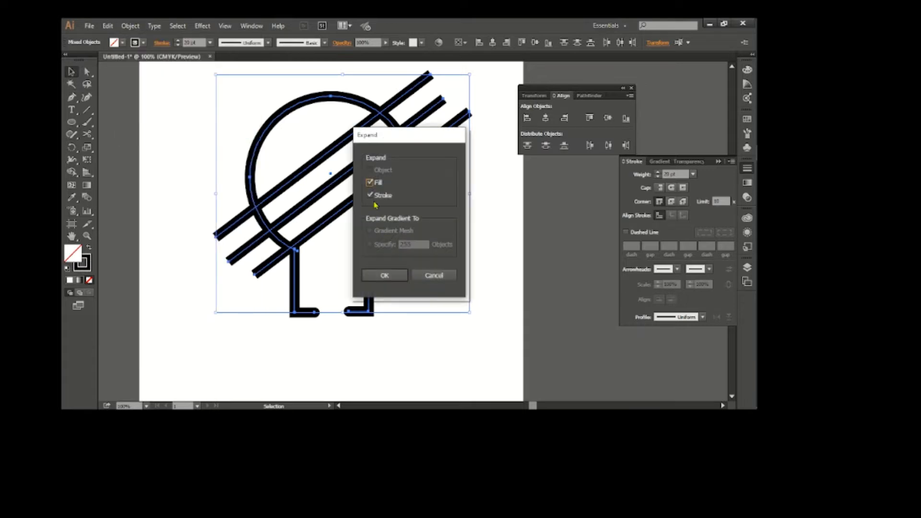
{"action": "left_click", "coordinate": [387, 275]}
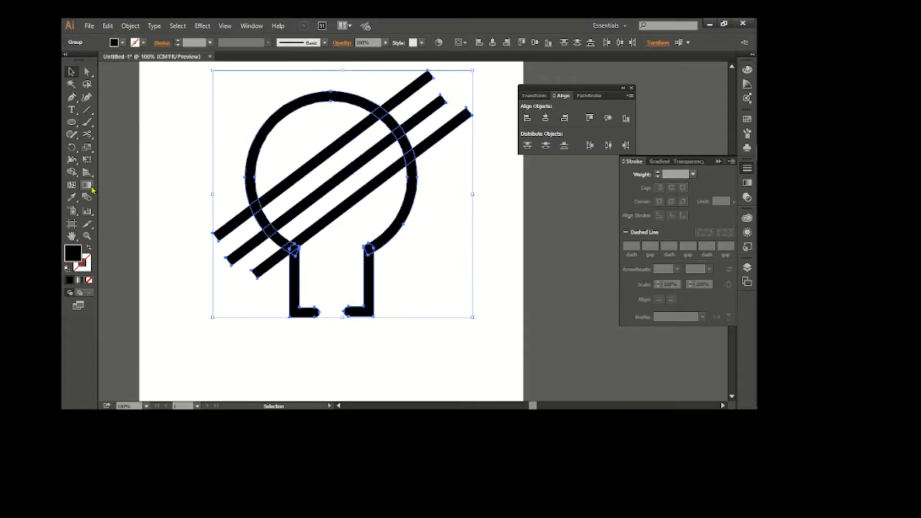
Erase the diagonal lines' ends outside the bulb's lower left and the circle pieces between them with the Shape Builder tool
{"action": "left_click", "coordinate": [75, 176]}
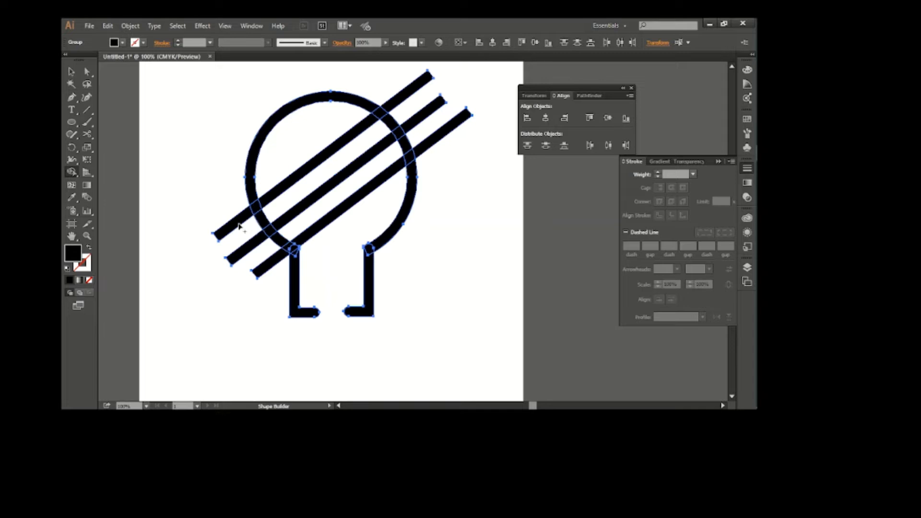
{"action": "mouse_move", "coordinate": [217, 219]}
{"action": "left_mouse_down"}
{"action": "mouse_move", "coordinate": [272, 280]}
{"action": "mouse_move", "coordinate": [262, 226]}
{"action": "mouse_move", "coordinate": [286, 247]}
{"action": "left_mouse_up"}
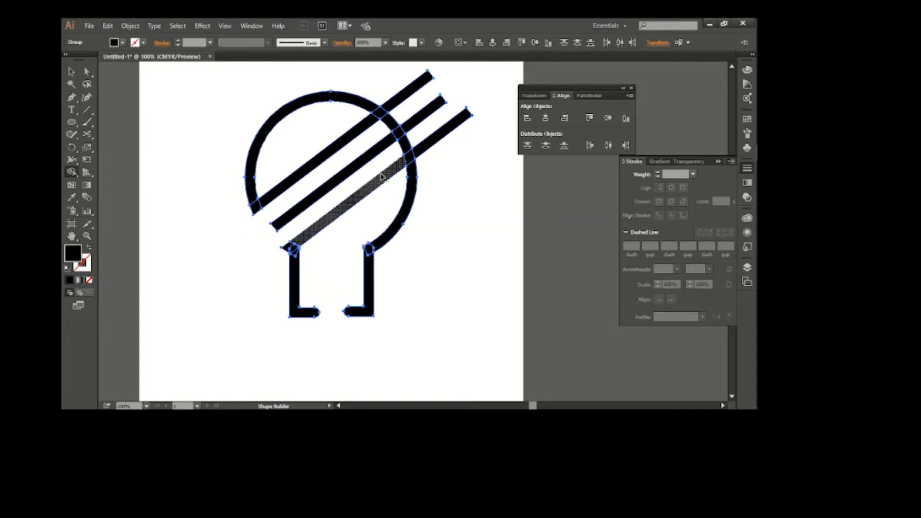
Erase the circle pieces between the lines at the bulb's upper right and the upper two lines' outer ends
{"action": "left_click_drag", "start_coordinate": [392, 120], "coordinate": [437, 167]}
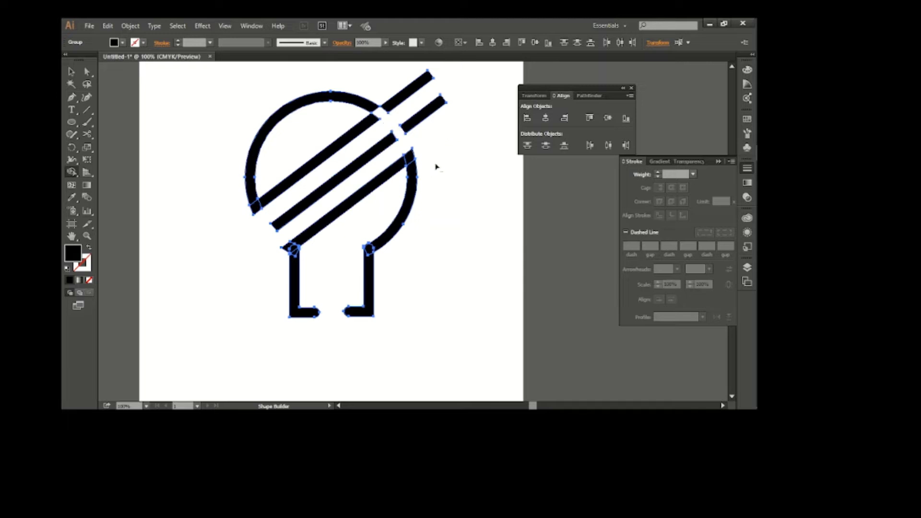
{"action": "key", "text": "ctrl+z"}
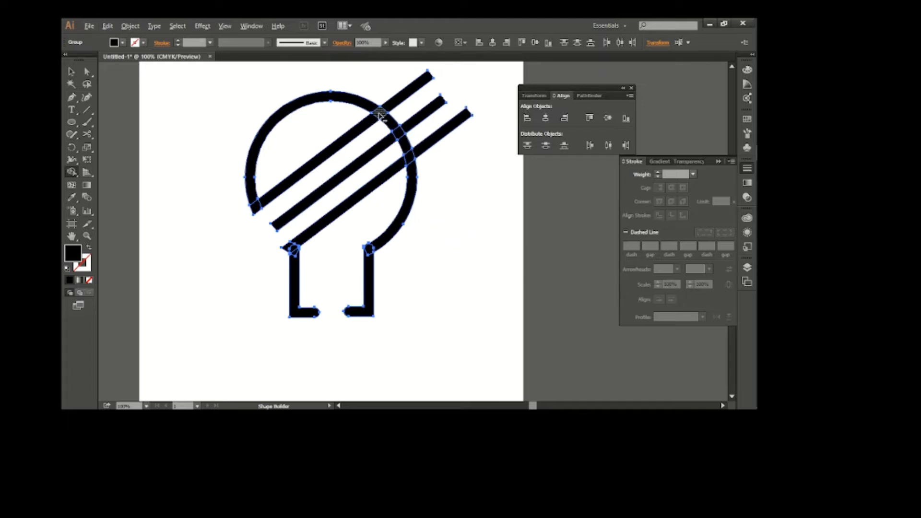
{"action": "left_click_drag", "start_coordinate": [405, 142], "coordinate": [407, 145]}
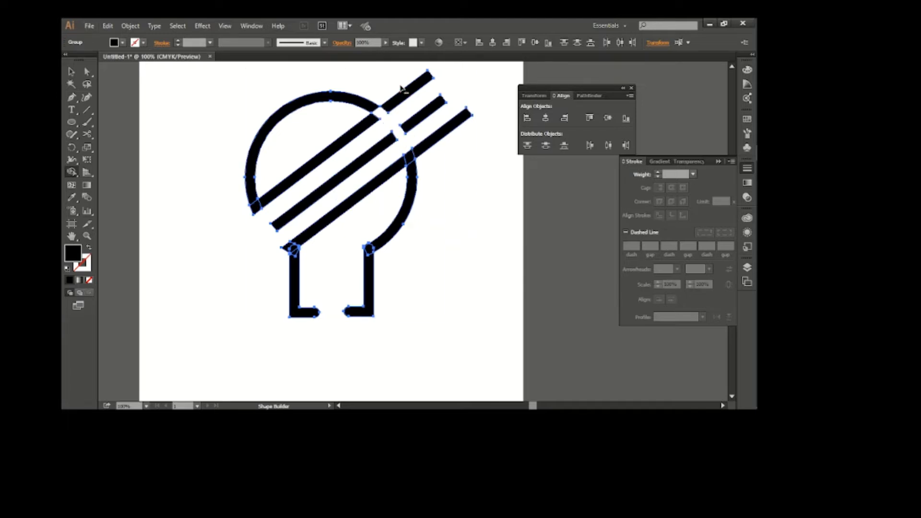
{"action": "left_click_drag", "start_coordinate": [403, 88], "coordinate": [413, 127]}
{"action": "left_click", "coordinate": [71, 72]}
{"action": "left_click", "coordinate": [344, 127]}
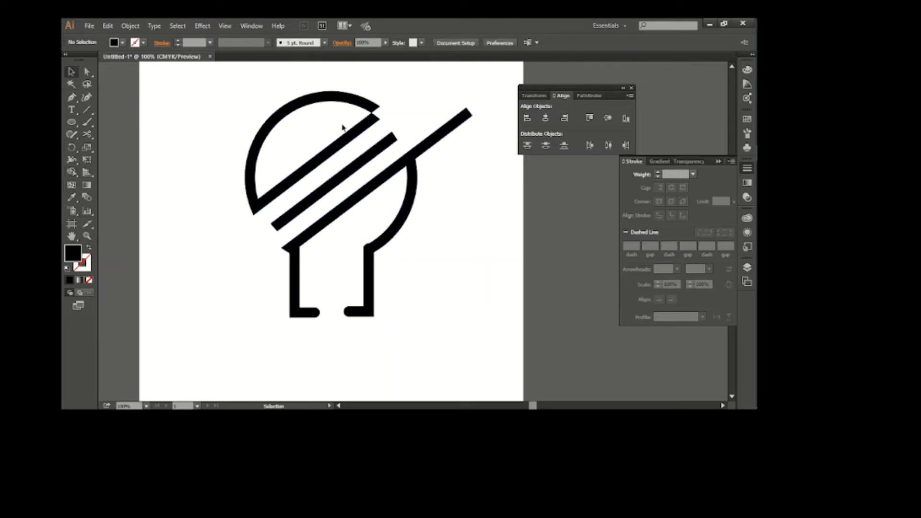
{"action": "left_click", "coordinate": [368, 126]}
{"action": "left_click", "coordinate": [473, 226]}
Draw a short cutting line with the Pen tool across the upper part of each of the three diagonal lines
{"action": "left_click", "coordinate": [72, 97]}
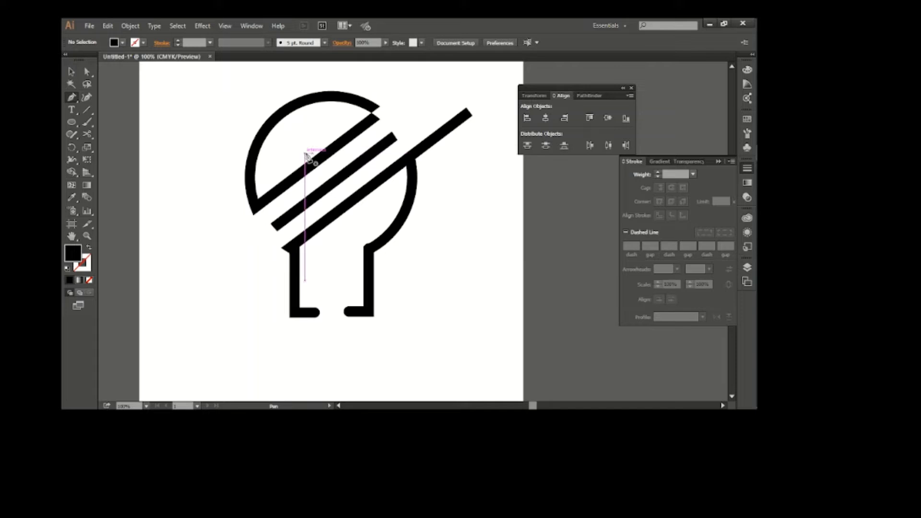
{"action": "left_click_drag", "start_coordinate": [308, 147], "coordinate": [326, 174]}
{"action": "left_click", "coordinate": [326, 168]}
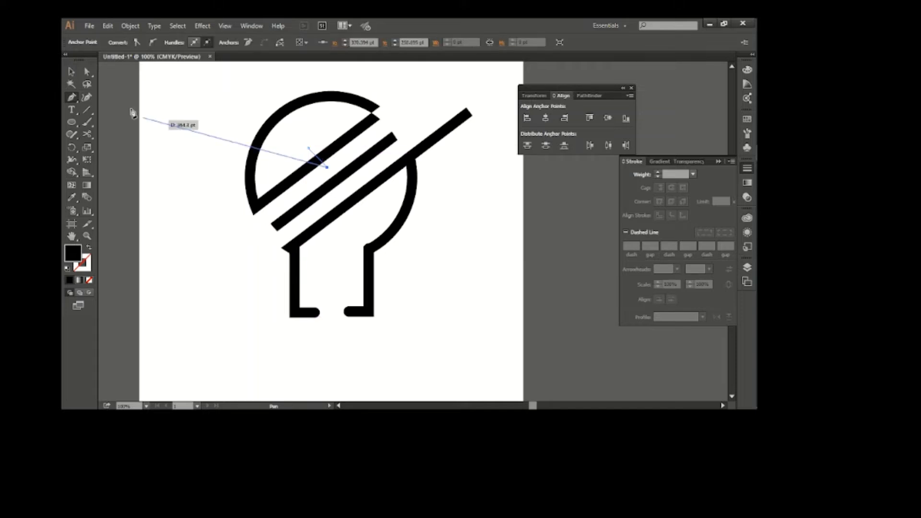
{"action": "left_click", "coordinate": [72, 72]}
{"action": "left_click", "coordinate": [134, 146]}
{"action": "left_click", "coordinate": [72, 96]}
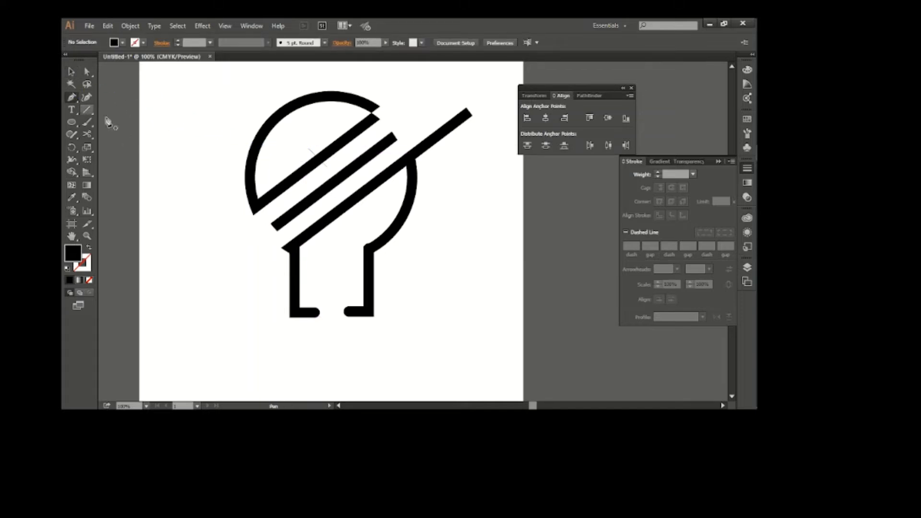
{"action": "left_click_drag", "start_coordinate": [361, 146], "coordinate": [375, 168]}
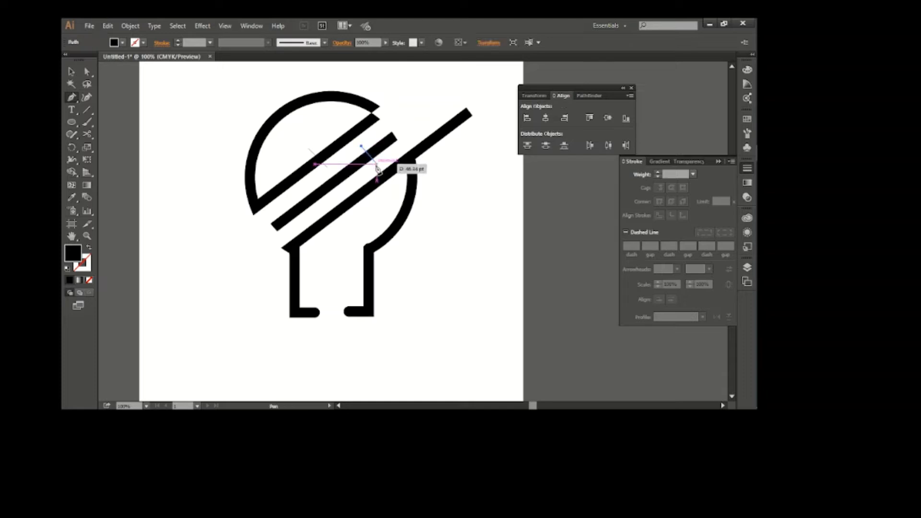
{"action": "left_click", "coordinate": [377, 164]}
{"action": "left_click", "coordinate": [71, 72]}
{"action": "left_click", "coordinate": [117, 111]}
{"action": "left_click", "coordinate": [72, 97]}
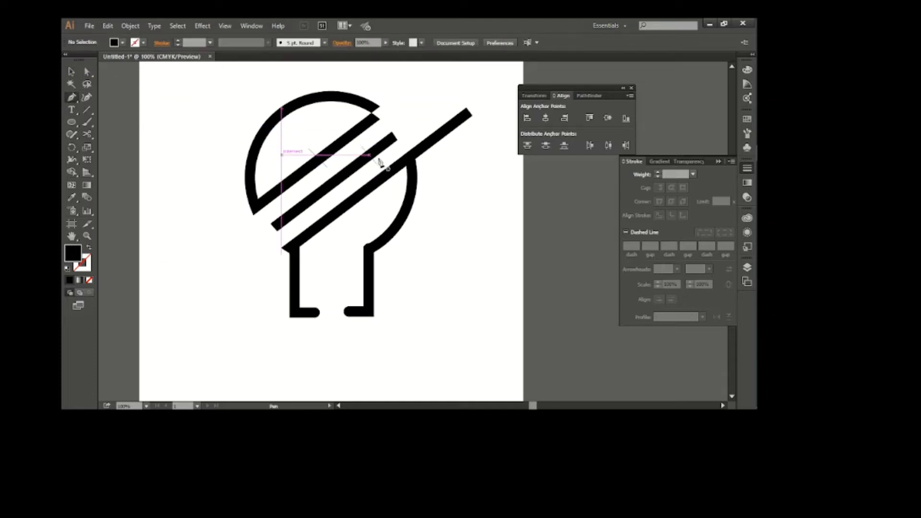
{"action": "left_click_drag", "start_coordinate": [417, 131], "coordinate": [451, 167]}
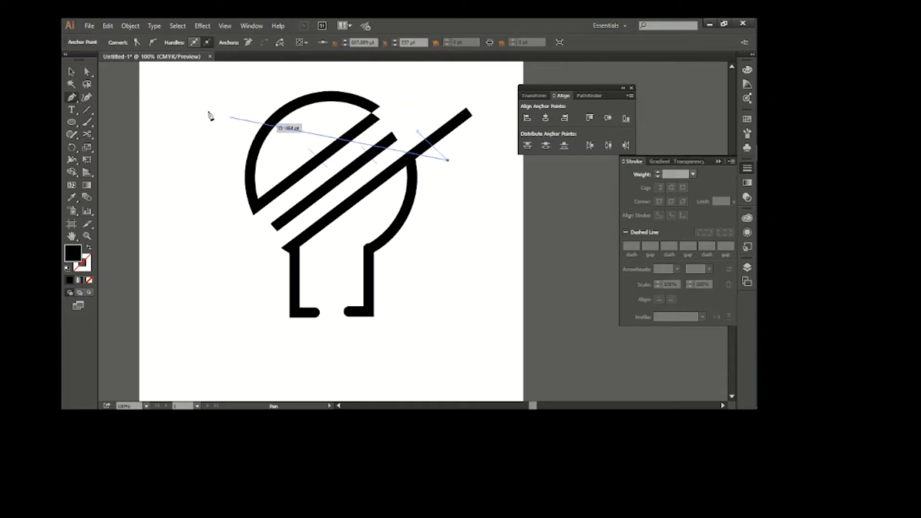
Trim the three diagonal lines beyond the cutting lines with Shape Builder and clear leftover cut pieces
{"action": "key", "text": "v"}
{"action": "mouse_move", "coordinate": [245, 103]}
{"action": "left_mouse_down"}
{"action": "mouse_move", "coordinate": [323, 143]}
{"action": "mouse_move", "coordinate": [460, 275]}
{"action": "left_mouse_up"}
{"action": "left_click", "coordinate": [72, 172]}
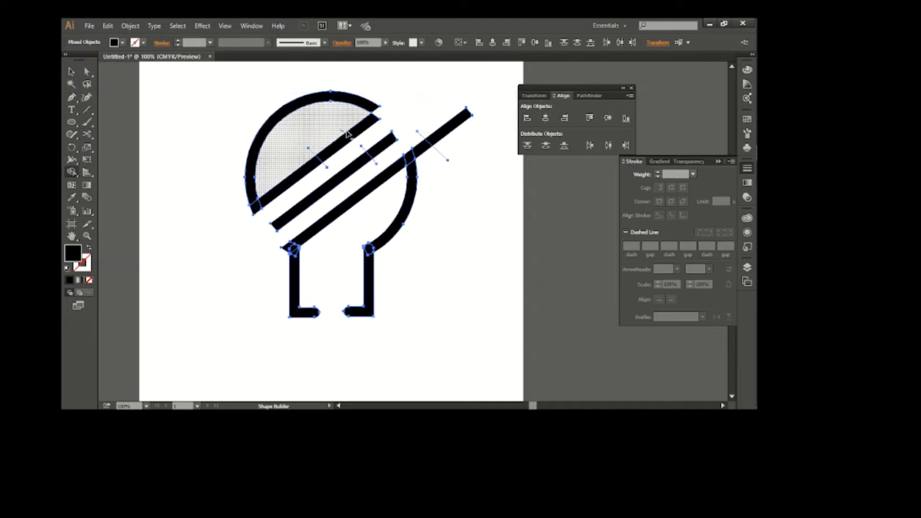
{"action": "mouse_move", "coordinate": [348, 134]}
{"action": "left_mouse_down"}
{"action": "mouse_move", "coordinate": [402, 139]}
{"action": "mouse_move", "coordinate": [426, 124]}
{"action": "mouse_move", "coordinate": [436, 152]}
{"action": "left_mouse_up"}
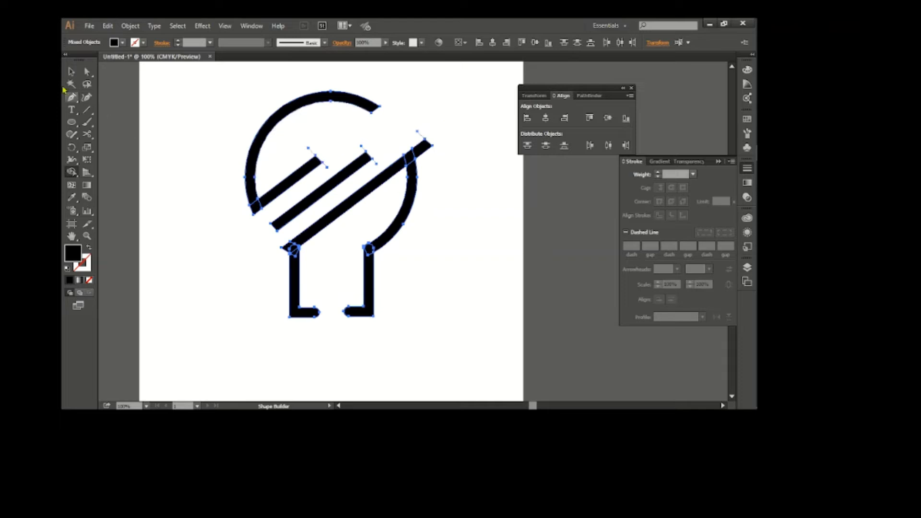
{"action": "left_click", "coordinate": [71, 71]}
{"action": "left_click", "coordinate": [378, 135]}
{"action": "left_click", "coordinate": [418, 133]}
{"action": "left_click", "coordinate": [439, 147]}
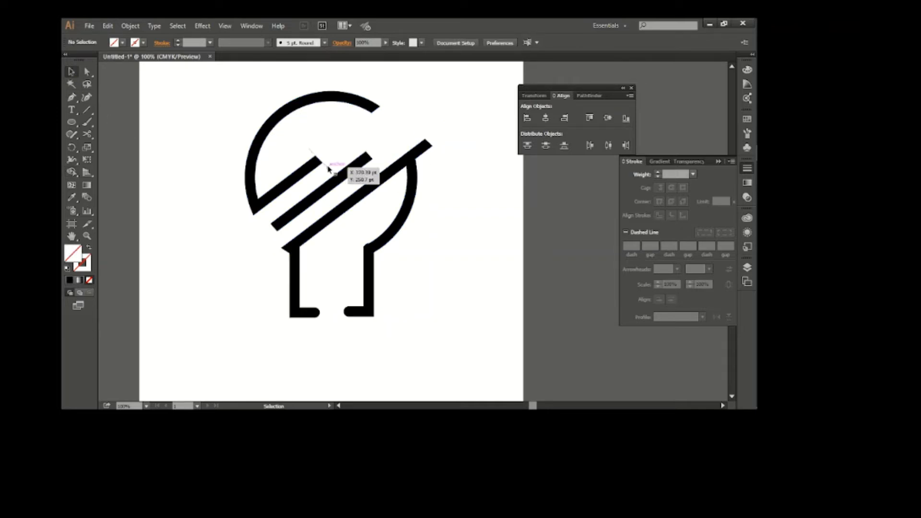
Create a three-sided polygon with a 50 pt radius beside the bulb and fill it black
{"action": "left_click", "coordinate": [71, 122]}
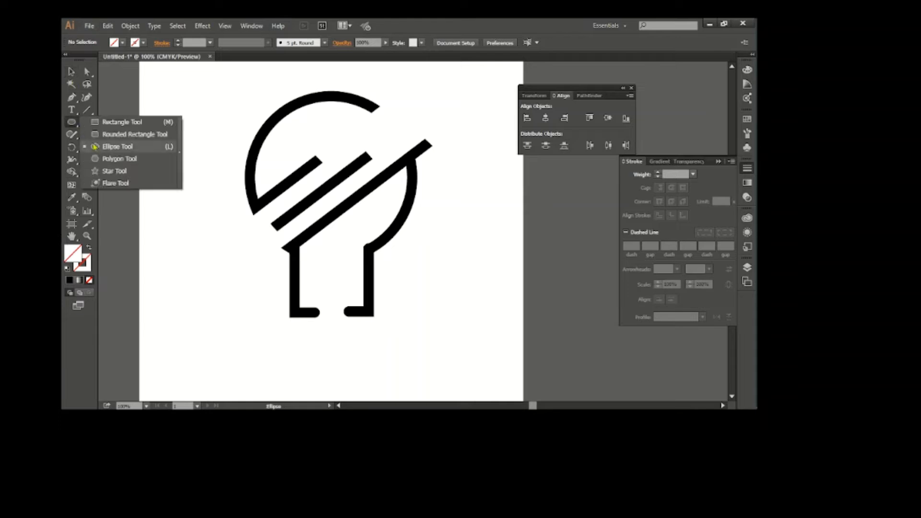
{"action": "left_click", "coordinate": [130, 165]}
{"action": "left_click", "coordinate": [384, 233]}
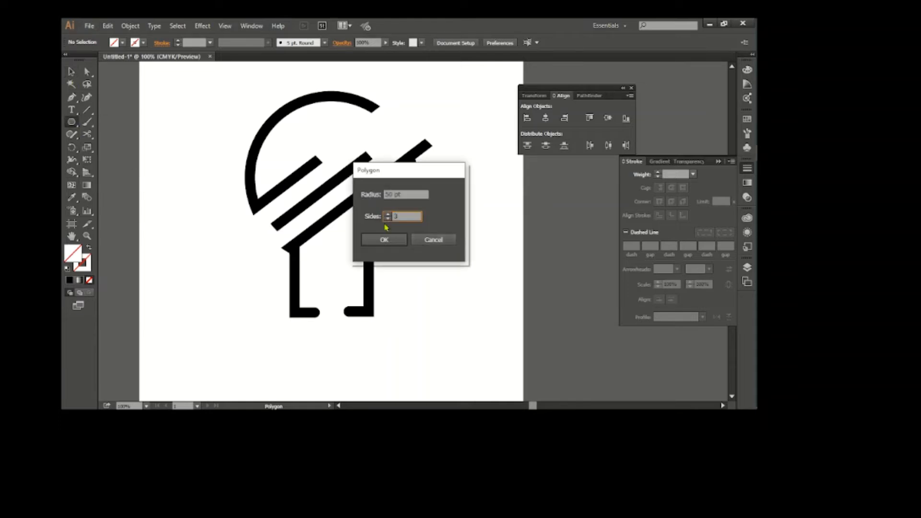
{"action": "left_click", "coordinate": [384, 240]}
{"action": "left_click", "coordinate": [72, 71]}
{"action": "left_click", "coordinate": [115, 43]}
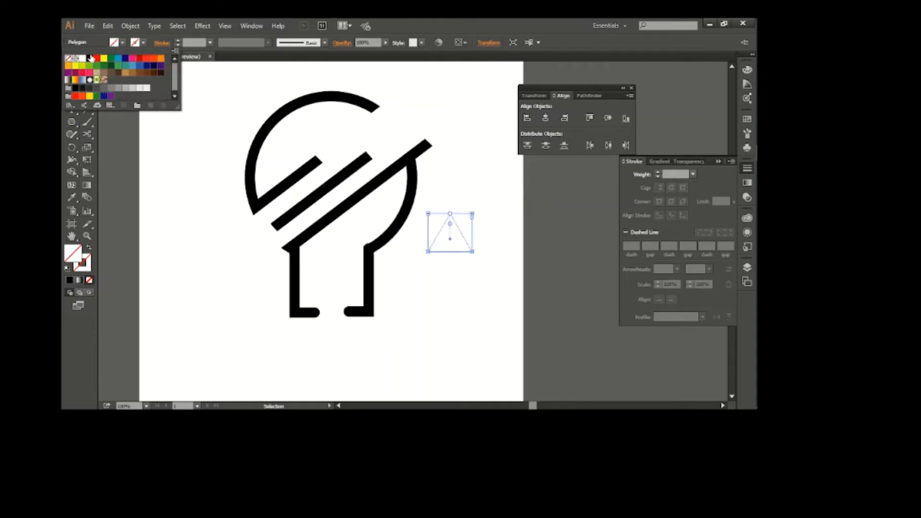
{"action": "left_click", "coordinate": [90, 58]}
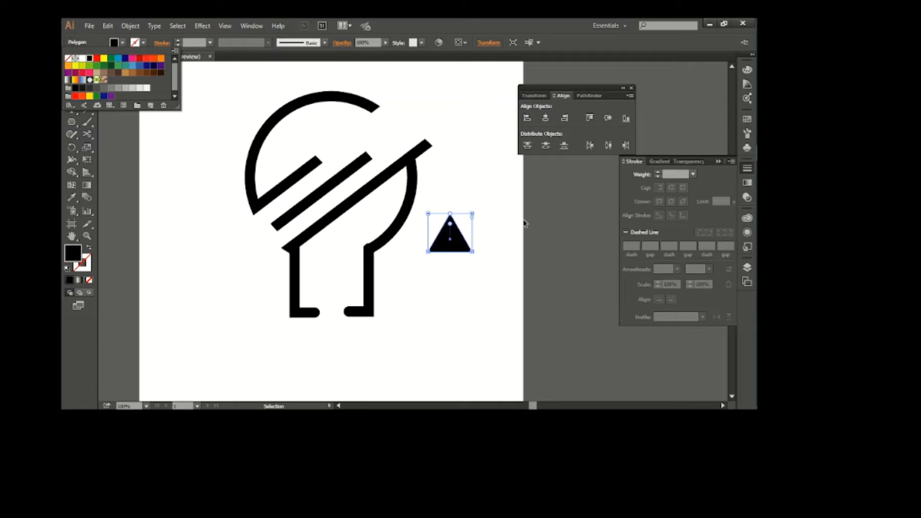
{"action": "left_click", "coordinate": [465, 267]}
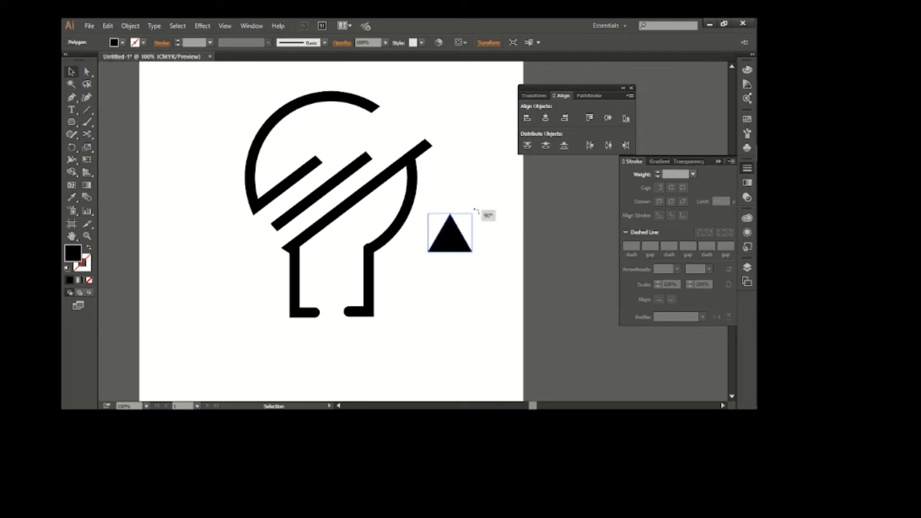
Rotate the black triangle to the lines' direction, scale it down and place it as an arrowhead on the lowest line
{"action": "left_click_drag", "start_coordinate": [477, 211], "coordinate": [426, 173]}
{"action": "left_click", "coordinate": [468, 247]}
{"action": "scroll", "coordinate": [483, 199], "scroll_direction": "up", "scroll_amount": 2}
{"action": "scroll", "coordinate": [462, 237], "scroll_direction": "up", "scroll_amount": 2}
{"action": "left_click_drag", "start_coordinate": [430, 226], "coordinate": [425, 138]}
{"action": "left_click", "coordinate": [438, 179]}
{"action": "left_click", "coordinate": [391, 136]}
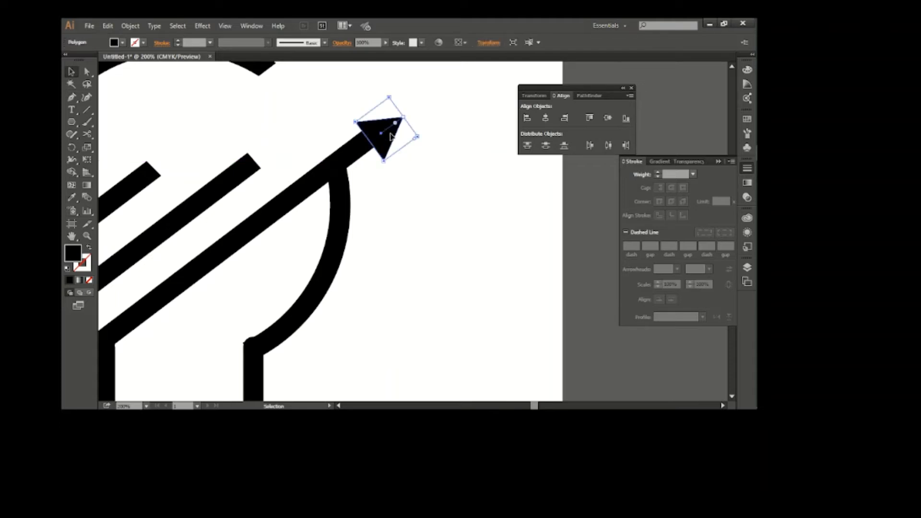
{"action": "left_click", "coordinate": [428, 201]}
Copy the arrowhead onto the upper ends of the middle and top diagonal lines
{"action": "scroll", "coordinate": [438, 201], "scroll_direction": "left", "scroll_amount": 3}
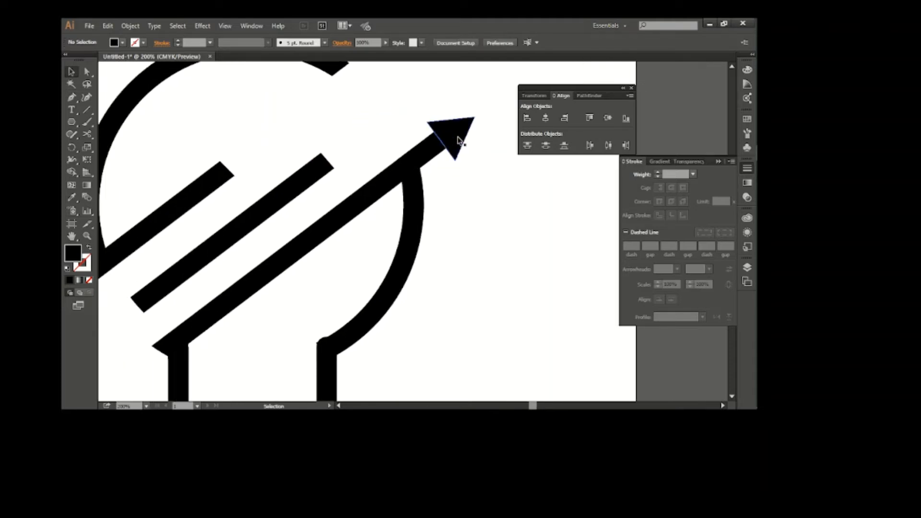
{"action": "mouse_move", "coordinate": [459, 140]}
{"action": "left_mouse_down"}
{"action": "mouse_move", "coordinate": [350, 144]}
{"action": "mouse_move", "coordinate": [342, 159]}
{"action": "mouse_move", "coordinate": [234, 171]}
{"action": "left_mouse_up"}
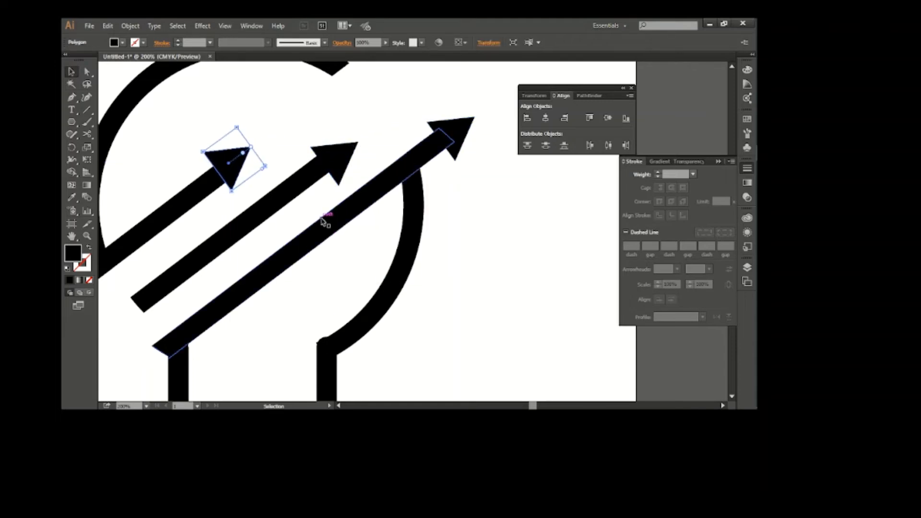
{"action": "left_click", "coordinate": [467, 251]}
{"action": "key", "text": "ctrl+1"}
Select the whole bulb with its three arrows and merge the overlapping shapes with Pathfinder's Unite
{"action": "scroll", "coordinate": [431, 286], "scroll_direction": "right", "scroll_amount": 1}
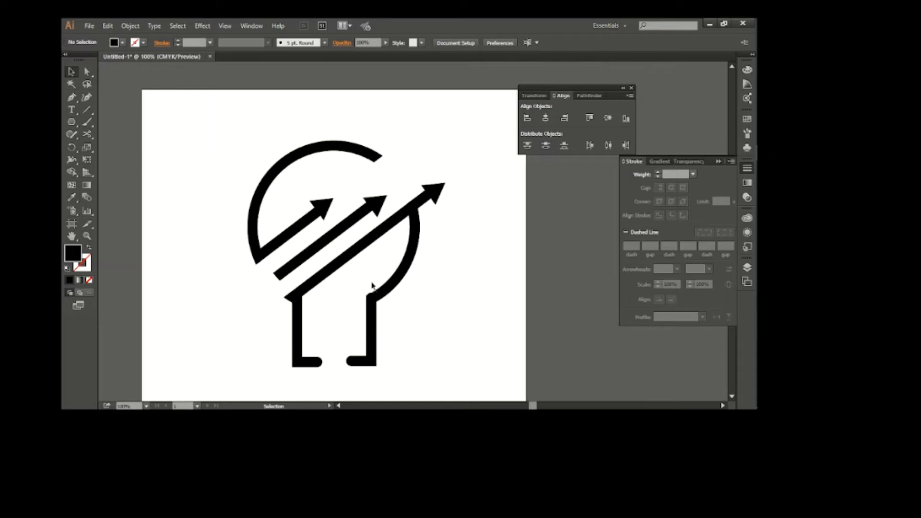
{"action": "scroll", "coordinate": [370, 283], "scroll_direction": "down", "scroll_amount": 1}
{"action": "key", "text": "v"}
{"action": "left_click_drag", "start_coordinate": [216, 113], "coordinate": [447, 344]}
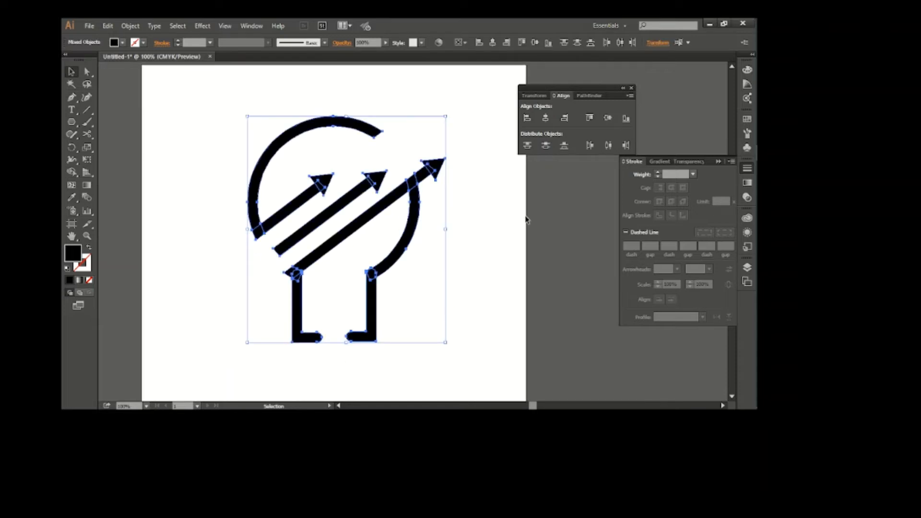
{"action": "left_click", "coordinate": [590, 96]}
{"action": "left_click", "coordinate": [528, 118]}
{"action": "left_click", "coordinate": [478, 219]}
{"action": "right_click", "coordinate": [411, 194]}
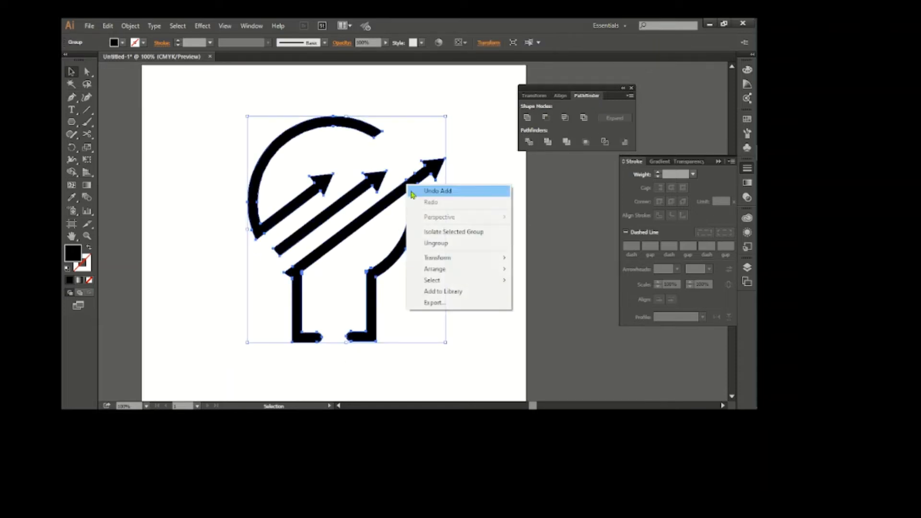
{"action": "left_click", "coordinate": [411, 194]}
{"action": "left_click", "coordinate": [333, 198]}
Draw a black upright rectangle on the empty lower-left part of the artboard with fully rounded corners
{"action": "scroll", "coordinate": [333, 198], "scroll_direction": "down", "scroll_amount": 1}
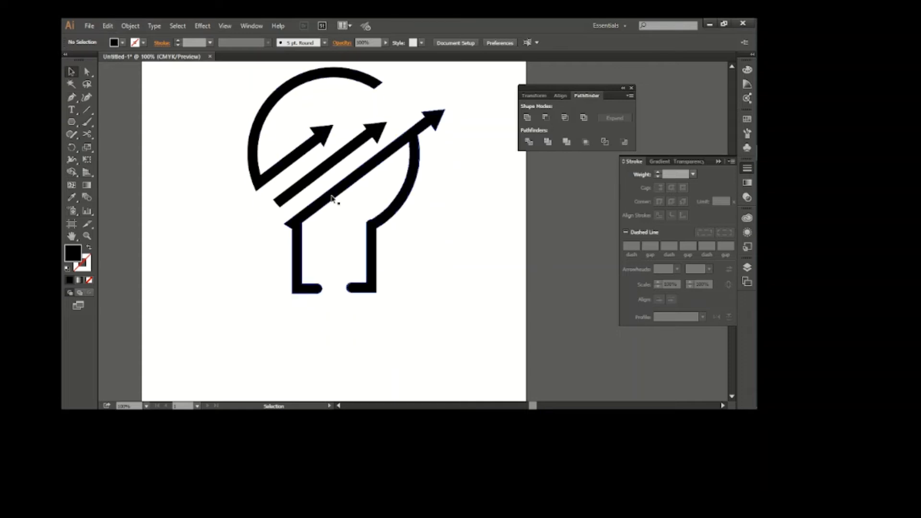
{"action": "scroll", "coordinate": [333, 199], "scroll_direction": "down", "scroll_amount": 5}
{"action": "scroll", "coordinate": [332, 199], "scroll_direction": "up", "scroll_amount": 5}
{"action": "scroll", "coordinate": [333, 195], "scroll_direction": "down", "scroll_amount": 2}
{"action": "scroll", "coordinate": [335, 195], "scroll_direction": "left", "scroll_amount": 3}
{"action": "scroll", "coordinate": [337, 194], "scroll_direction": "up", "scroll_amount": 1}
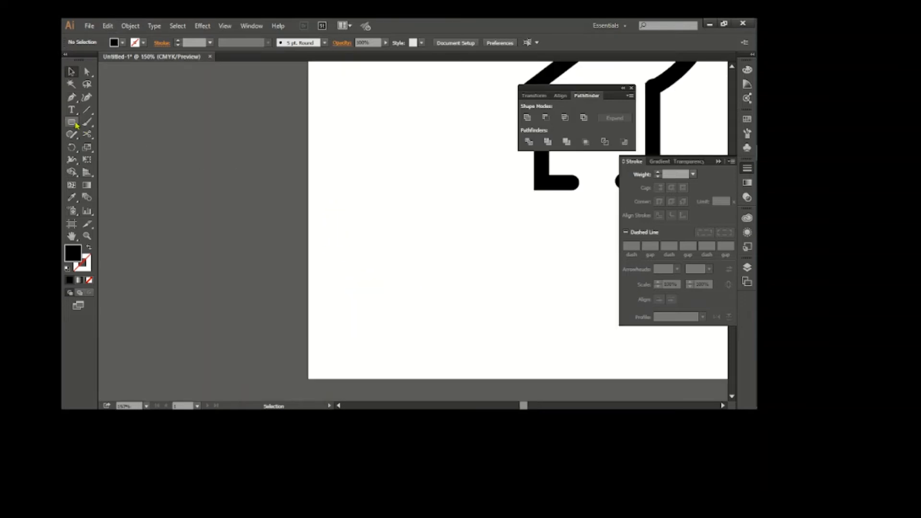
{"action": "left_click_drag", "start_coordinate": [76, 126], "coordinate": [118, 122]}
{"action": "left_click_drag", "start_coordinate": [366, 206], "coordinate": [378, 234]}
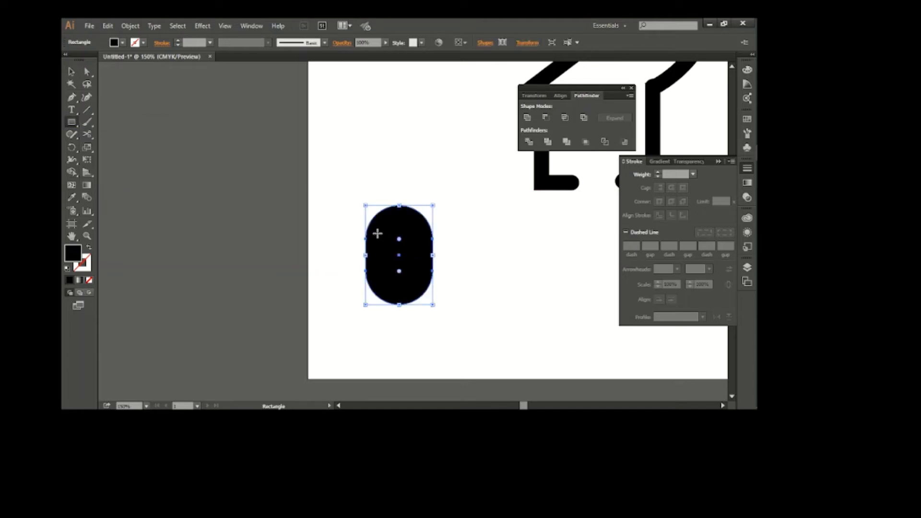
{"action": "left_click", "coordinate": [72, 72]}
{"action": "left_click", "coordinate": [113, 130]}
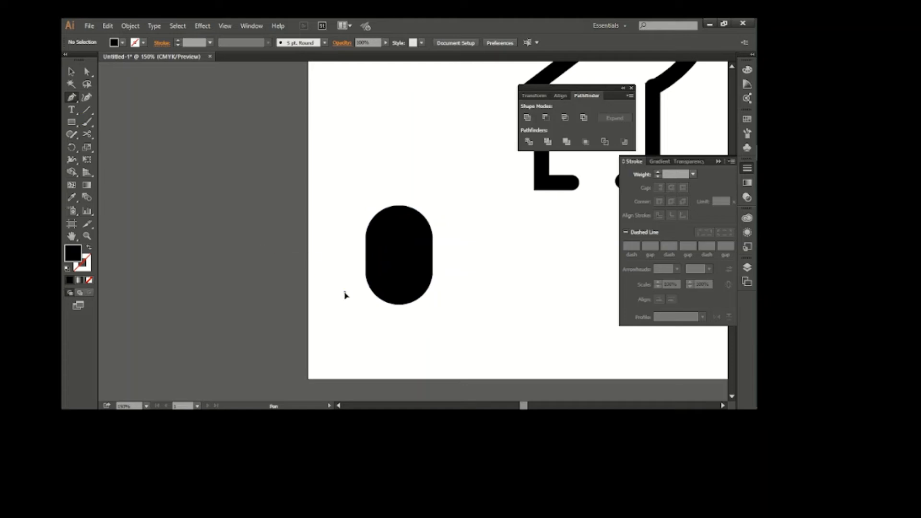
Draw a horizontal line with the Pen tool across the pill shape's lower part and duplicate it twice upward at even spacing
{"action": "left_click", "coordinate": [344, 293]}
{"action": "left_click", "coordinate": [481, 293]}
{"action": "left_click", "coordinate": [71, 72]}
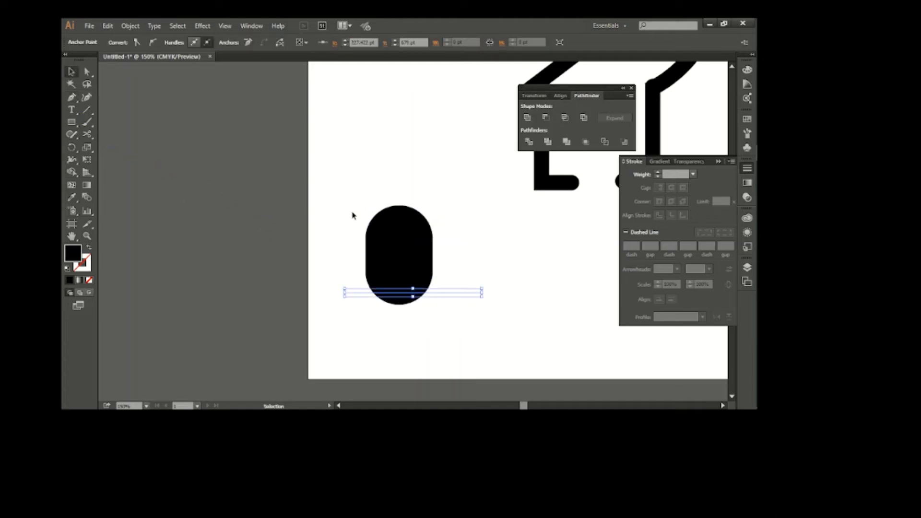
{"action": "left_click", "coordinate": [460, 275]}
{"action": "left_click_drag", "start_coordinate": [464, 293], "coordinate": [460, 280]}
{"action": "left_click_drag", "start_coordinate": [461, 279], "coordinate": [462, 270]}
{"action": "left_click", "coordinate": [535, 303]}
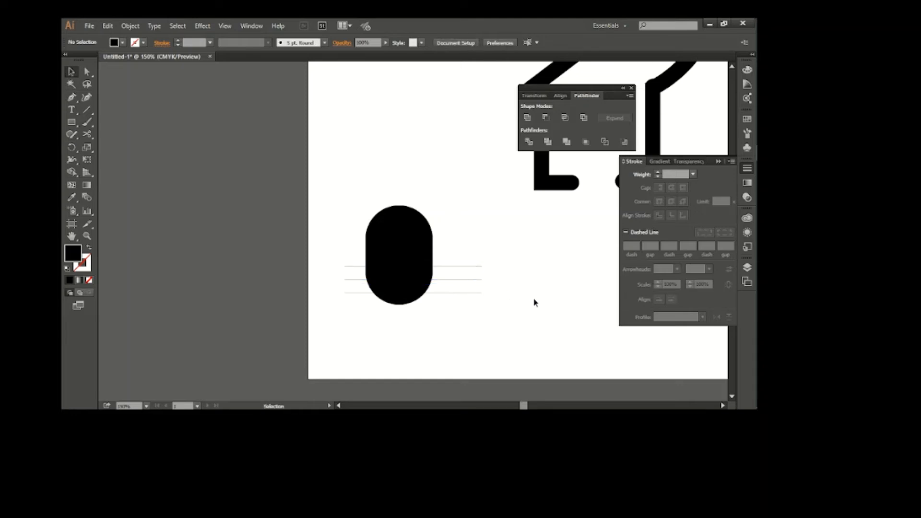
Select the pill shape with its three lines and remove the part above the top line with Shape Builder
{"action": "left_click_drag", "start_coordinate": [457, 315], "coordinate": [483, 331]}
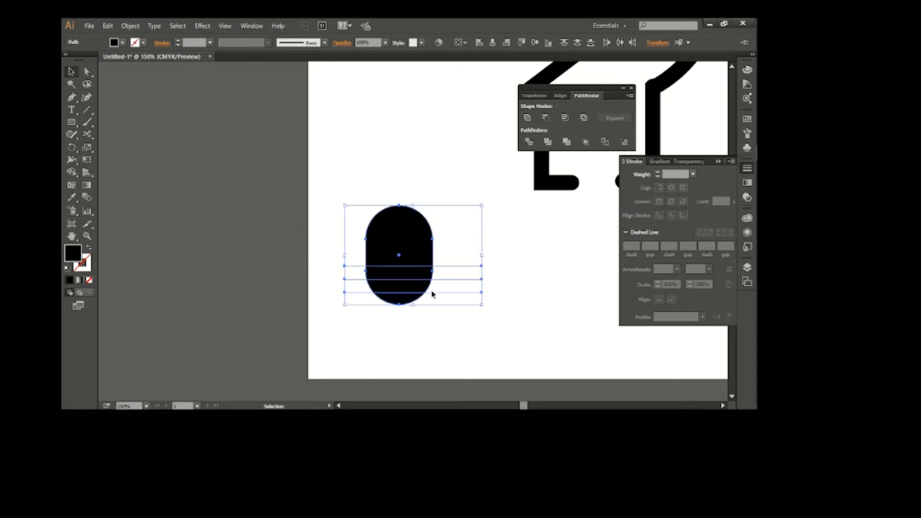
{"action": "left_click", "coordinate": [72, 176]}
{"action": "left_click", "coordinate": [413, 252], "text": "alt"}
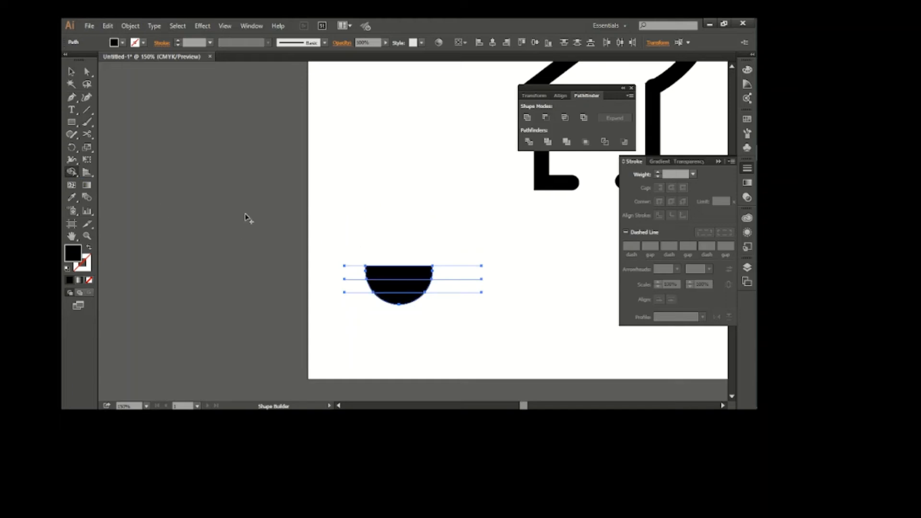
Delete the leftover line segments on both sides of the black half-round base shape
{"action": "left_click", "coordinate": [71, 72]}
{"action": "left_click", "coordinate": [483, 230]}
{"action": "left_click_drag", "start_coordinate": [470, 301], "coordinate": [471, 302]}
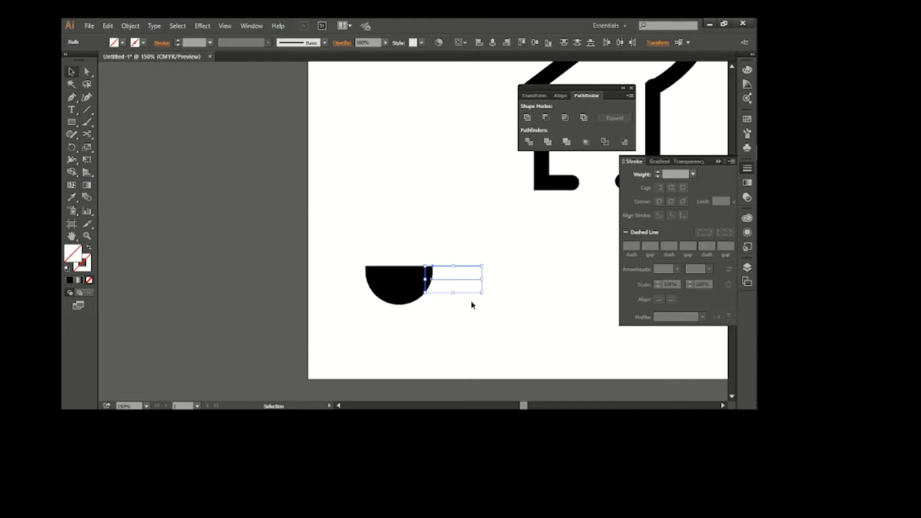
{"action": "left_click", "coordinate": [330, 247]}
{"action": "left_click_drag", "start_coordinate": [359, 314], "coordinate": [360, 314]}
Move the top slice of the half-round base straight up, away from the slices below it
{"action": "left_click", "coordinate": [400, 279]}
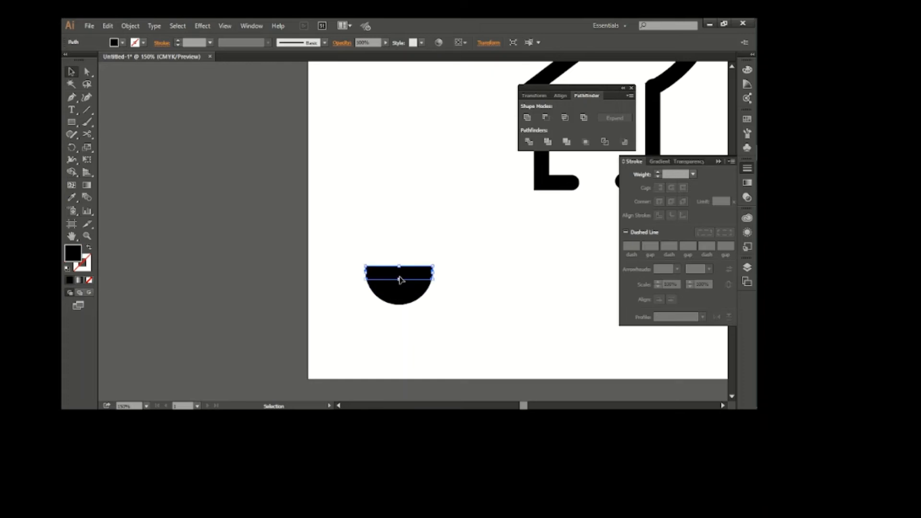
{"action": "key", "text": "Up"}
{"action": "key", "text": "Up"}
{"action": "key", "text": "Up"}
{"action": "key", "text": "Up"}
{"action": "key", "text": "Up"}
{"action": "key", "text": "Up"}
{"action": "key", "text": "Up"}
{"action": "key", "text": "Up"}
{"action": "key", "text": "Up"}
{"action": "key", "text": "Up"}
{"action": "key", "text": "Up"}
{"action": "key", "text": "Up"}
{"action": "key", "text": "Up"}
{"action": "key", "text": "Up"}
{"action": "key", "text": "Up"}
{"action": "key", "text": "Up"}
{"action": "key", "text": "Up"}
{"action": "key", "text": "Up"}
{"action": "key", "text": "Up"}
{"action": "key", "text": "Up"}
Shift the middle slice up and lower the top slice so that narrow gaps separate the three base bands
{"action": "left_click", "coordinate": [405, 283]}
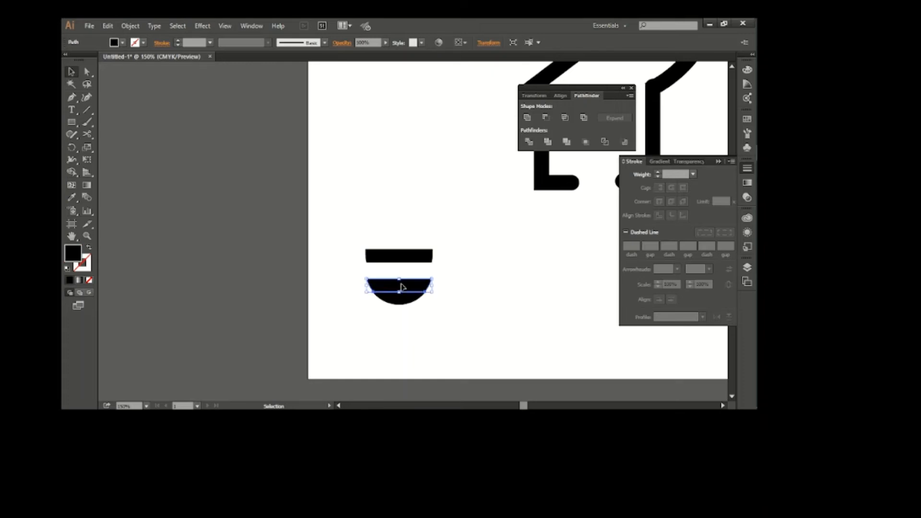
{"action": "key", "text": "Up"}
{"action": "key", "text": "Up"}
{"action": "key", "text": "Up"}
{"action": "key", "text": "Up"}
{"action": "key", "text": "Up"}
{"action": "key", "text": "Up"}
{"action": "key", "text": "Up"}
{"action": "key", "text": "Up"}
{"action": "key", "text": "Up"}
{"action": "key", "text": "Up"}
{"action": "key", "text": "Up"}
{"action": "key", "text": "Down"}
{"action": "key", "text": "Down"}
{"action": "key", "text": "Down"}
{"action": "key", "text": "Down"}
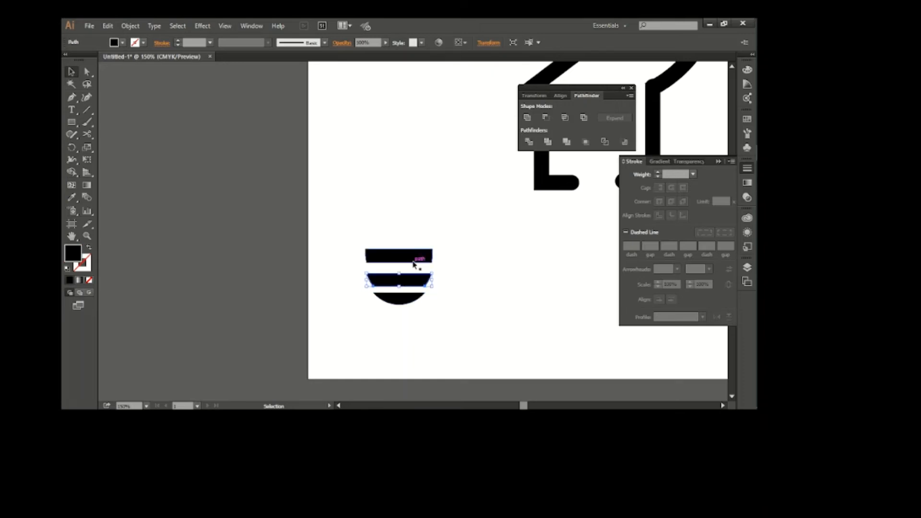
{"action": "left_click", "coordinate": [413, 263]}
{"action": "key", "text": "Down"}
{"action": "key", "text": "Down"}
{"action": "key", "text": "Down"}
{"action": "key", "text": "Down"}
{"action": "key", "text": "Down"}
{"action": "key", "text": "Down"}
{"action": "left_click", "coordinate": [491, 296]}
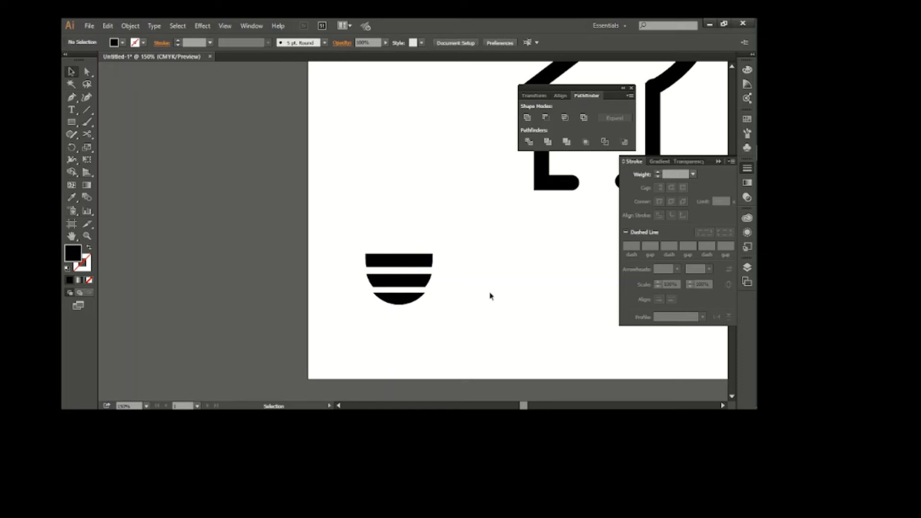
Round the corners of the top base band and fully round those of the middle band with Direct Selection
{"action": "left_click", "coordinate": [390, 264]}
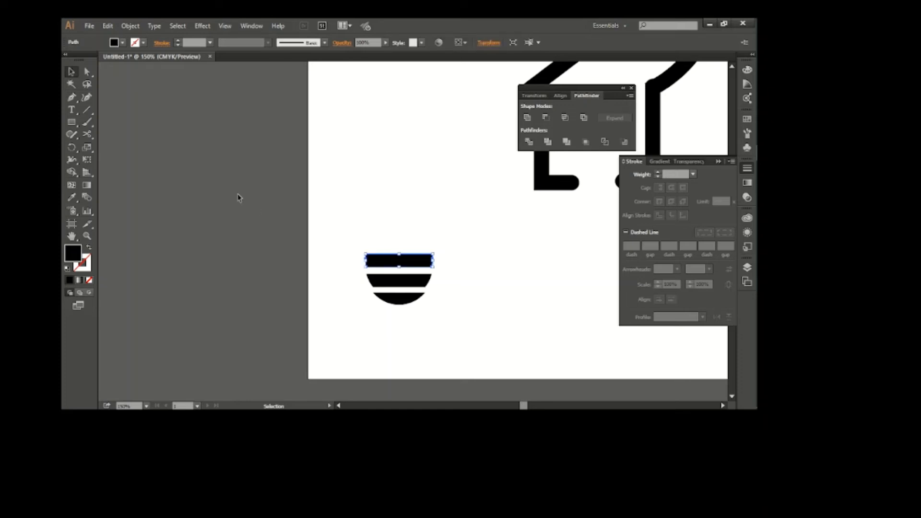
{"action": "left_click", "coordinate": [87, 76]}
{"action": "scroll", "coordinate": [420, 272], "scroll_direction": "up", "scroll_amount": 4}
{"action": "mouse_move", "coordinate": [437, 254]}
{"action": "left_mouse_down"}
{"action": "mouse_move", "coordinate": [441, 247]}
{"action": "mouse_move", "coordinate": [421, 252]}
{"action": "left_mouse_up"}
{"action": "left_click", "coordinate": [378, 289]}
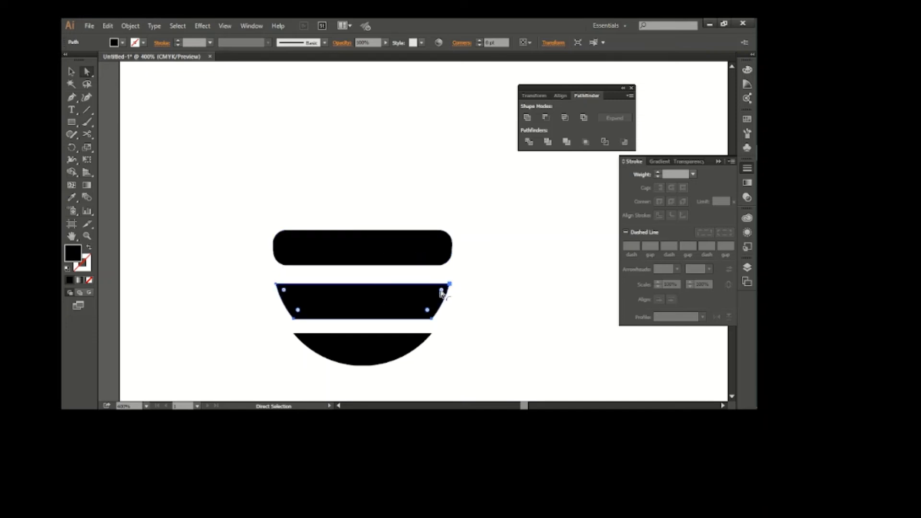
{"action": "left_click_drag", "start_coordinate": [442, 293], "coordinate": [418, 303]}
{"action": "scroll", "coordinate": [473, 302], "scroll_direction": "down", "scroll_amount": 1}
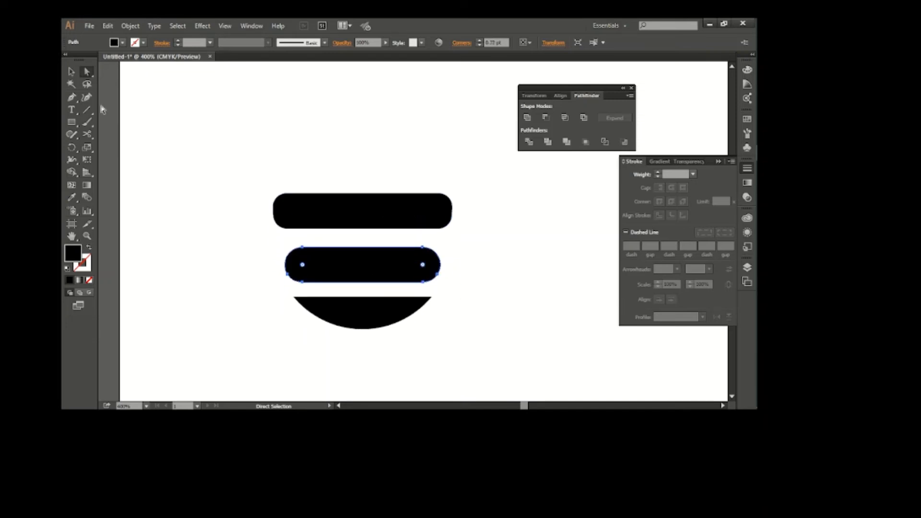
Select all three bands of the base and group them
{"action": "left_click", "coordinate": [74, 71]}
{"action": "left_click", "coordinate": [195, 177]}
{"action": "scroll", "coordinate": [312, 244], "scroll_direction": "down", "scroll_amount": 3}
{"action": "scroll", "coordinate": [293, 231], "scroll_direction": "up", "scroll_amount": 1}
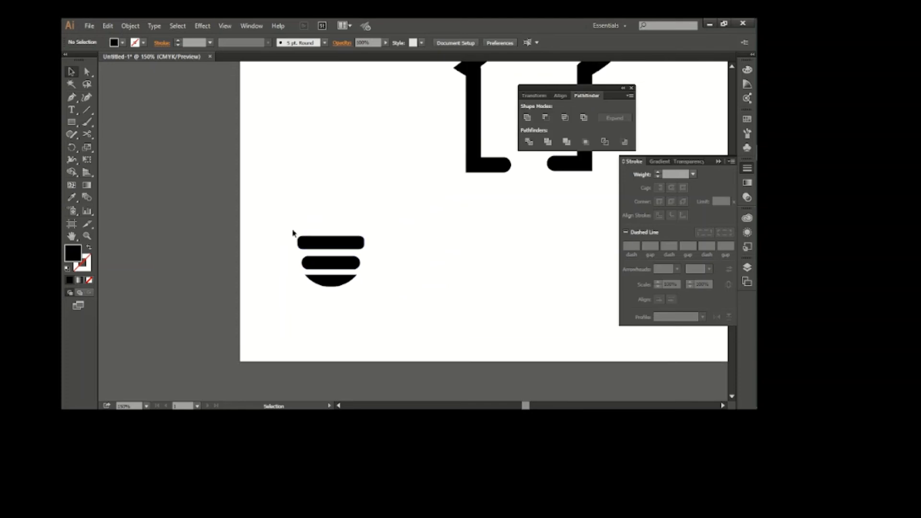
{"action": "left_click", "coordinate": [336, 263]}
{"action": "left_click_drag", "start_coordinate": [264, 224], "coordinate": [396, 306]}
{"action": "key", "text": "a"}
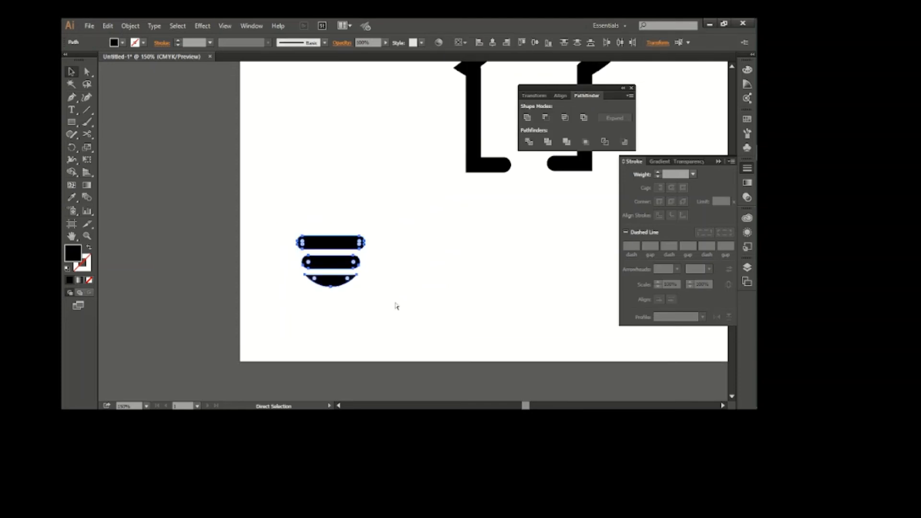
{"action": "key", "text": "ctrl+g"}
Move the grouped base beneath the bulb's neck and scale it to match the neck's width
{"action": "scroll", "coordinate": [396, 306], "scroll_direction": "down", "scroll_amount": 1}
{"action": "scroll", "coordinate": [397, 306], "scroll_direction": "right", "scroll_amount": 3}
{"action": "scroll", "coordinate": [397, 306], "scroll_direction": "down", "scroll_amount": 1}
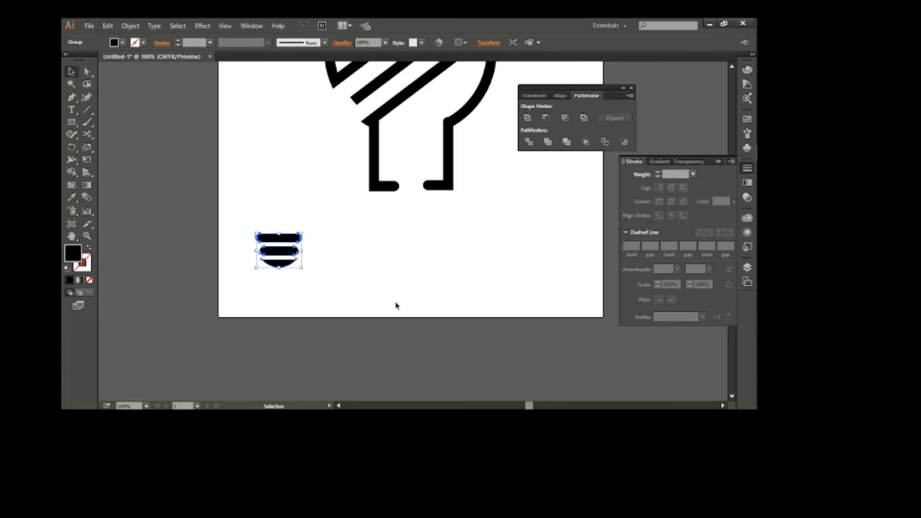
{"action": "scroll", "coordinate": [397, 305], "scroll_direction": "right", "scroll_amount": 2}
{"action": "left_click_drag", "start_coordinate": [254, 242], "coordinate": [405, 197]}
{"action": "left_click_drag", "start_coordinate": [409, 194], "coordinate": [416, 193]}
Shift the base group straight down to leave a small gap below the bulb's neck
{"action": "key", "text": "Down"}
{"action": "key", "text": "Down"}
{"action": "key", "text": "Down"}
{"action": "key", "text": "Down"}
{"action": "key", "text": "Down"}
{"action": "key", "text": "Down"}
{"action": "key", "text": "Down"}
{"action": "key", "text": "Down"}
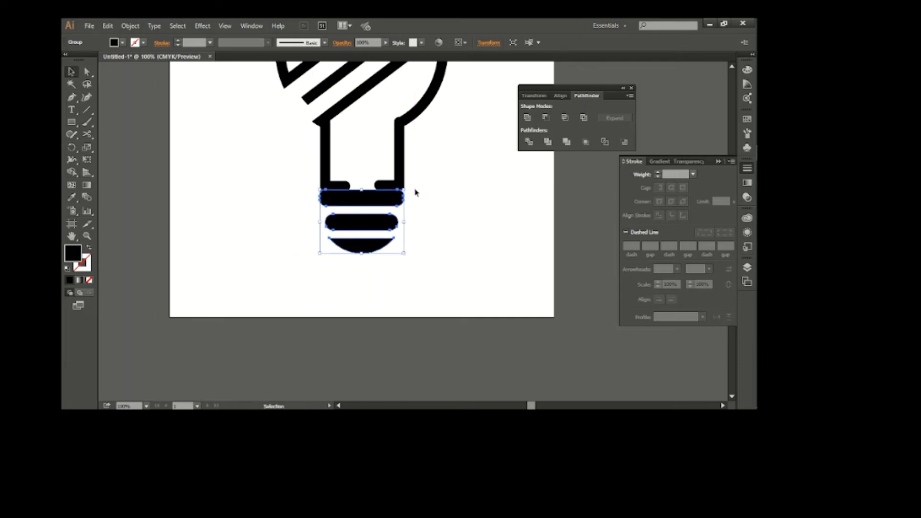
{"action": "left_click", "coordinate": [463, 234]}
{"action": "left_click", "coordinate": [382, 210]}
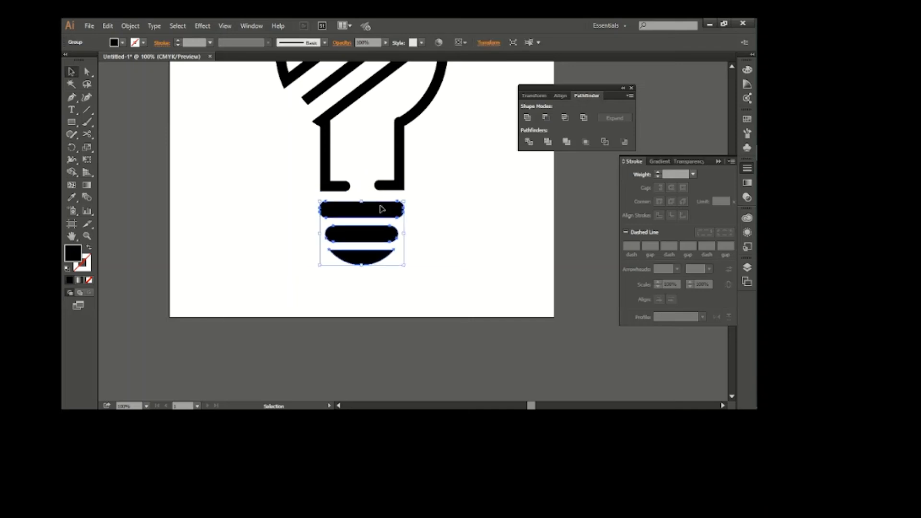
{"action": "key", "text": "Down"}
{"action": "key", "text": "Down"}
{"action": "left_click", "coordinate": [487, 225]}
{"action": "left_click", "coordinate": [391, 231]}
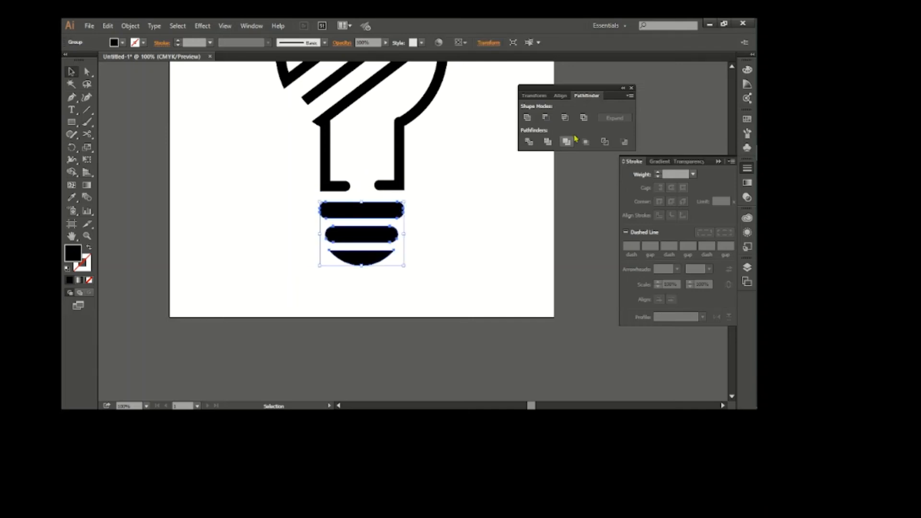
{"action": "left_click", "coordinate": [560, 95]}
{"action": "left_click", "coordinate": [471, 231]}
Fill the middle arrow and the striped base with red
{"action": "scroll", "coordinate": [471, 231], "scroll_direction": "down", "scroll_amount": 1}
{"action": "scroll", "coordinate": [471, 231], "scroll_direction": "up", "scroll_amount": 4}
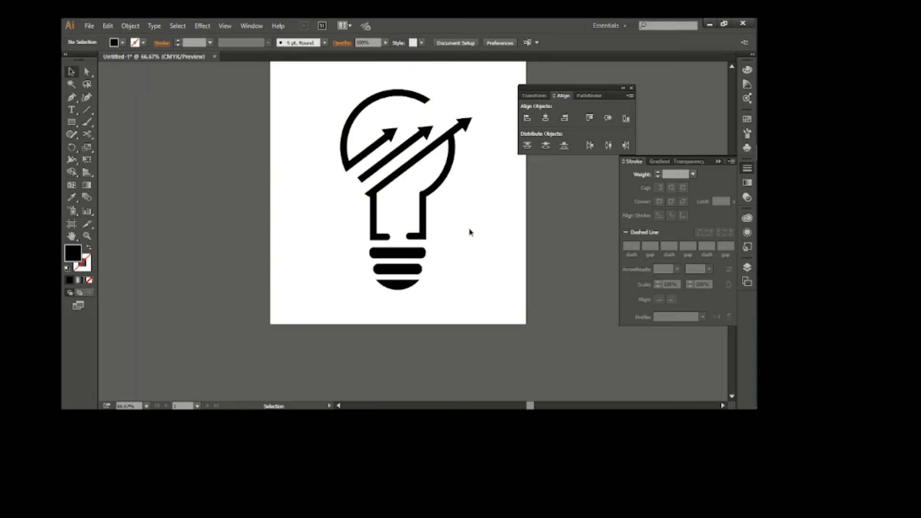
{"action": "left_click", "coordinate": [405, 167]}
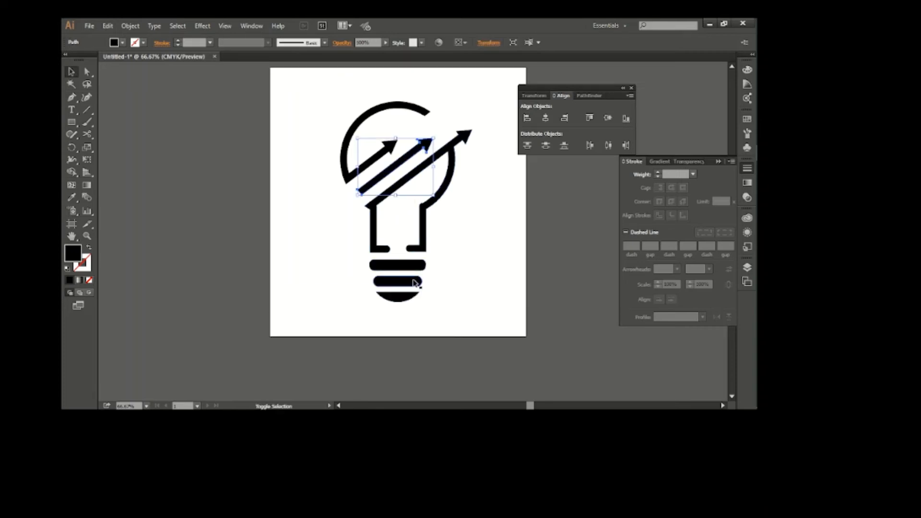
{"action": "left_click", "coordinate": [397, 282], "text": "shift"}
{"action": "left_click", "coordinate": [114, 43]}
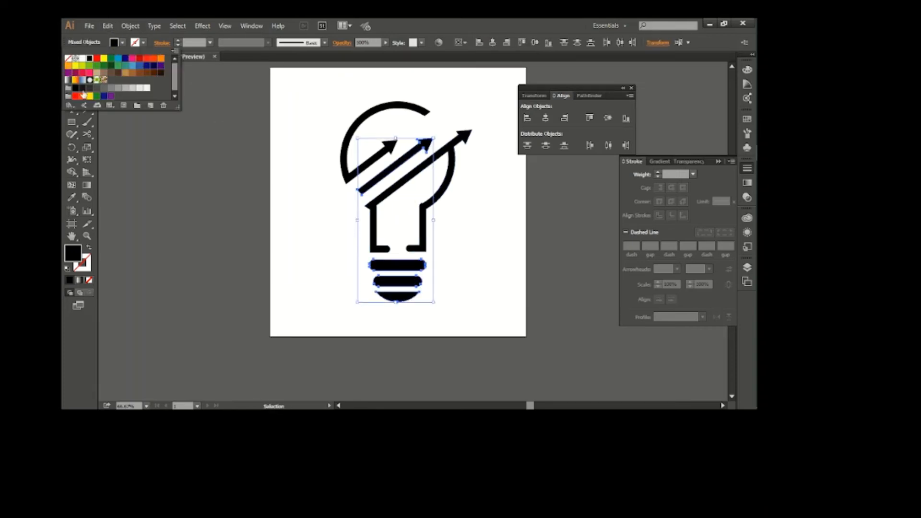
{"action": "left_click", "coordinate": [76, 98]}
{"action": "left_click", "coordinate": [226, 207]}
Fill the remaining bulb outline and its two connected arrows with blue
{"action": "left_click", "coordinate": [451, 162]}
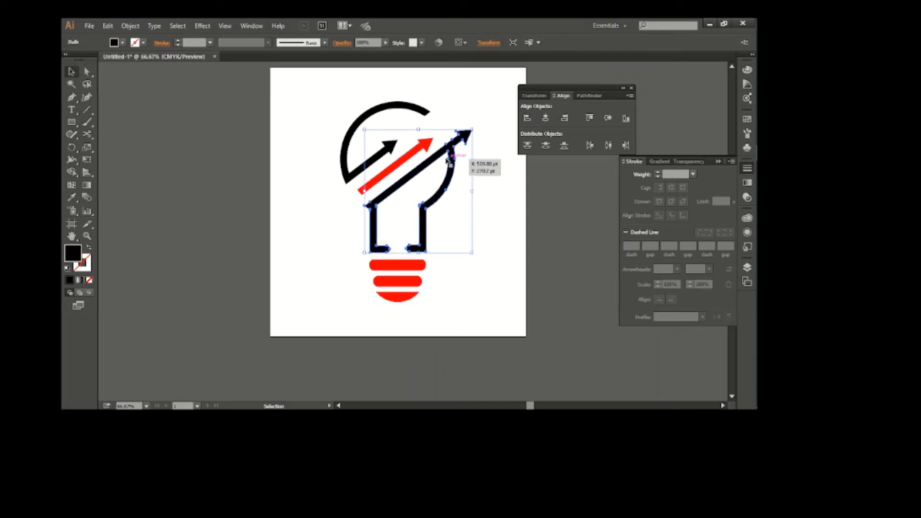
{"action": "left_click", "coordinate": [365, 124], "text": "shift"}
{"action": "left_click", "coordinate": [116, 44]}
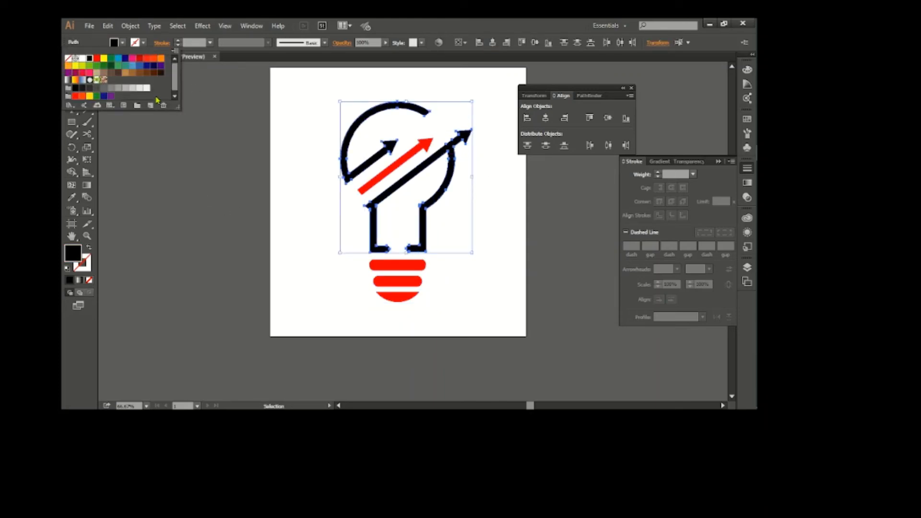
{"action": "left_click", "coordinate": [140, 69]}
{"action": "left_click", "coordinate": [273, 174]}
{"action": "key", "text": "ctrl+minus"}
{"action": "scroll", "coordinate": [275, 143], "scroll_direction": "right", "scroll_amount": 1}
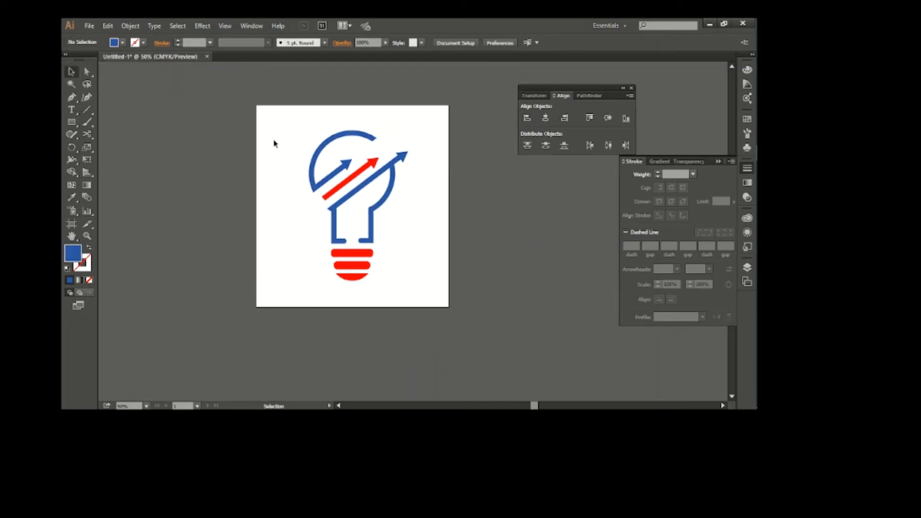
Group the whole bulb icon and move it up, leaving a small margin below the artboard's upper edge
{"action": "left_click_drag", "start_coordinate": [270, 116], "coordinate": [424, 292]}
{"action": "left_click", "coordinate": [424, 292]}
{"action": "left_click_drag", "start_coordinate": [367, 256], "coordinate": [371, 234]}
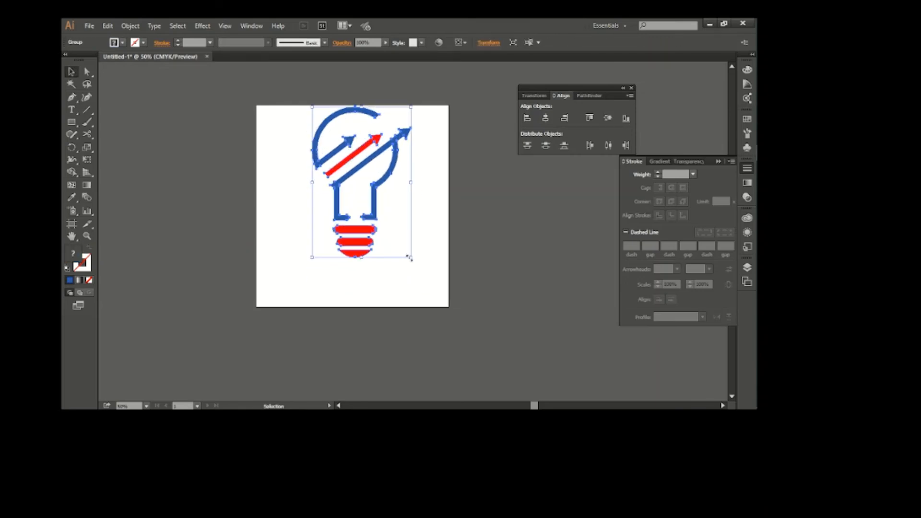
{"action": "key", "text": "Down"}
{"action": "key", "text": "Down"}
{"action": "key", "text": "Down"}
{"action": "key", "text": "Down"}
{"action": "key", "text": "Down"}
{"action": "key", "text": "Down"}
{"action": "key", "text": "Down"}
{"action": "key", "text": "Down"}
{"action": "key", "text": "Down"}
{"action": "key", "text": "Down"}
{"action": "key", "text": "Down"}
{"action": "key", "text": "Down"}
{"action": "key", "text": "Down"}
{"action": "key", "text": "Down"}
{"action": "key", "text": "Down"}
{"action": "key", "text": "Down"}
{"action": "key", "text": "Down"}
{"action": "key", "text": "Down"}
{"action": "key", "text": "Down"}
{"action": "key", "text": "Down"}
{"action": "left_click", "coordinate": [419, 268]}
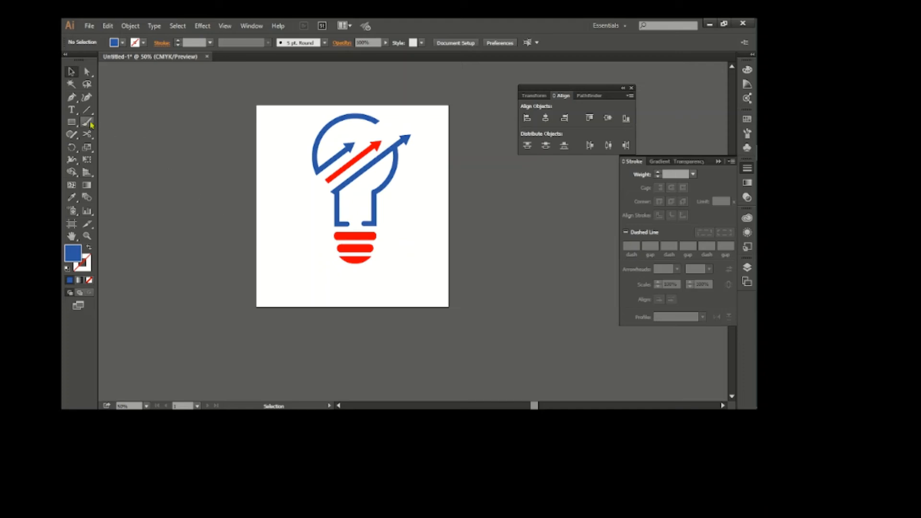
Add the text "Succes idea" below the bulb and enlarge it to span most of the artboard's width
{"action": "key", "text": "t"}
{"action": "left_click", "coordinate": [356, 280]}
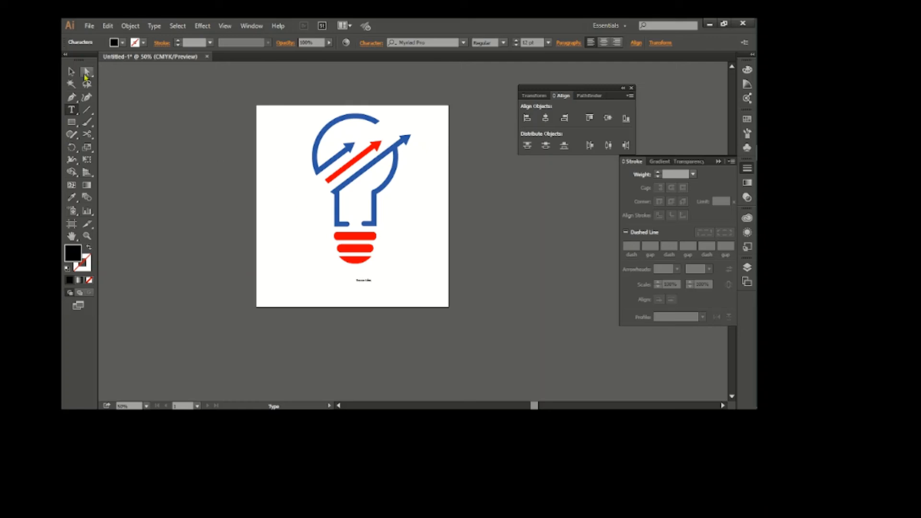
{"action": "key", "text": "Escape"}
{"action": "left_click_drag", "start_coordinate": [375, 275], "coordinate": [440, 236]}
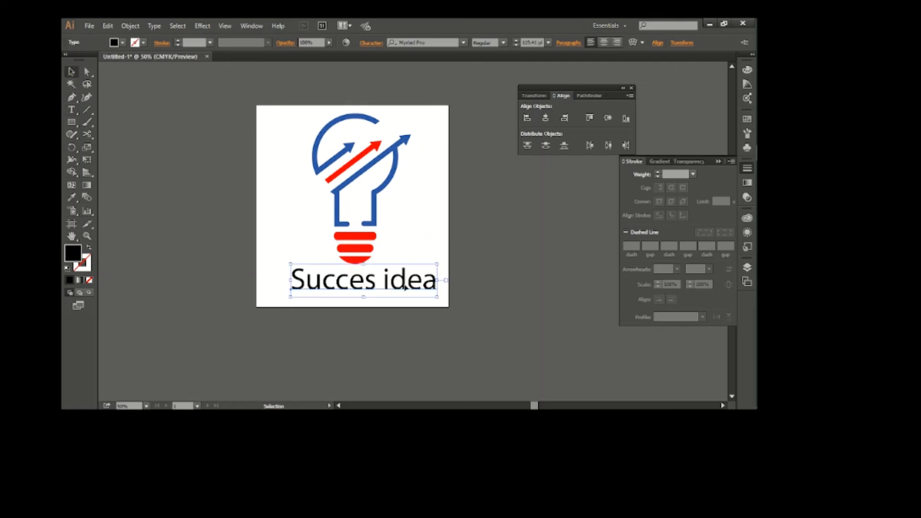
Correct the text's spelling to "Success idea"
{"action": "double_click", "coordinate": [375, 289]}
{"action": "left_click", "coordinate": [375, 289]}
{"action": "triple_click", "coordinate": [375, 289]}
{"action": "left_click", "coordinate": [375, 289]}
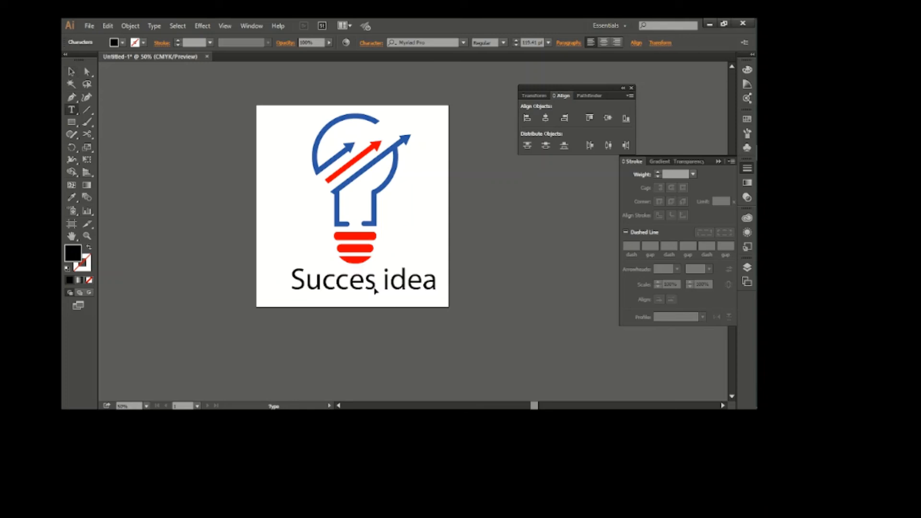
{"action": "triple_click", "coordinate": [374, 290]}
{"action": "left_click", "coordinate": [372, 284]}
{"action": "type", "text": "s"}
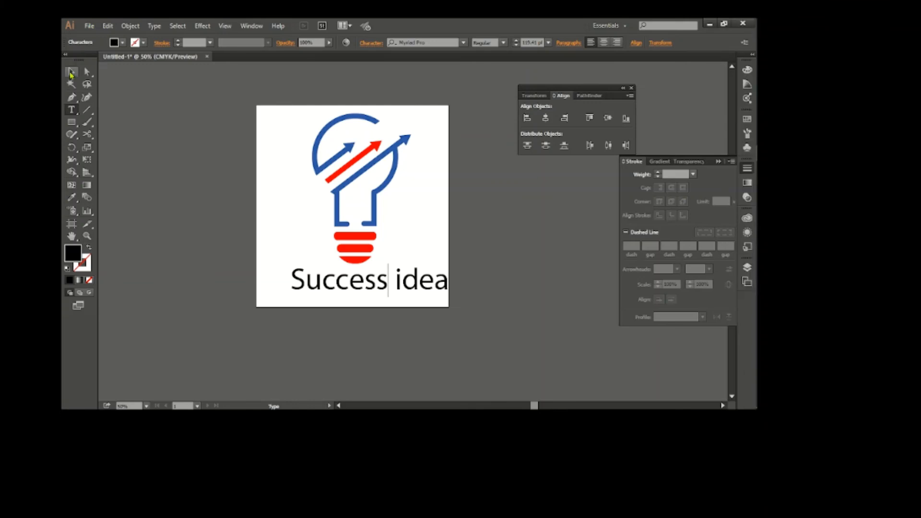
Scale the "Success idea" text down and center it horizontally on the artboard
{"action": "key", "text": "Escape"}
{"action": "left_click_drag", "start_coordinate": [449, 265], "coordinate": [425, 270]}
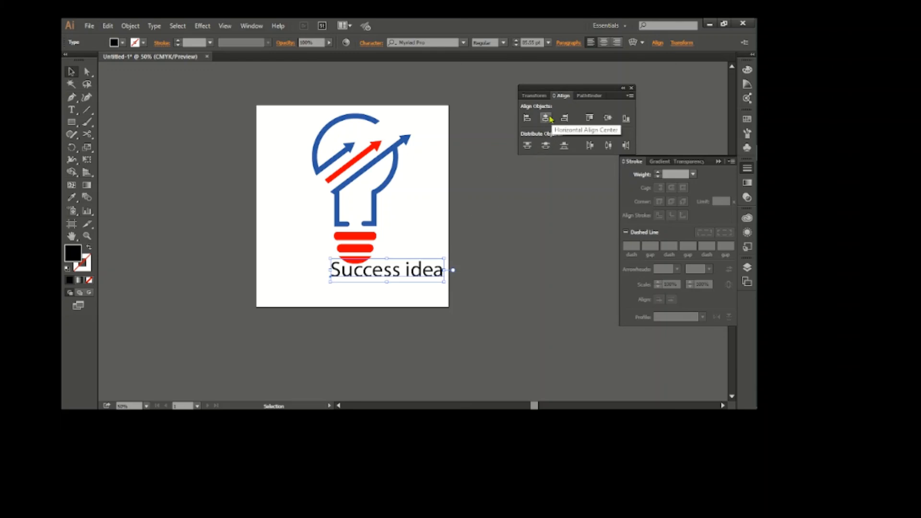
{"action": "left_click", "coordinate": [631, 96]}
{"action": "left_click", "coordinate": [653, 97]}
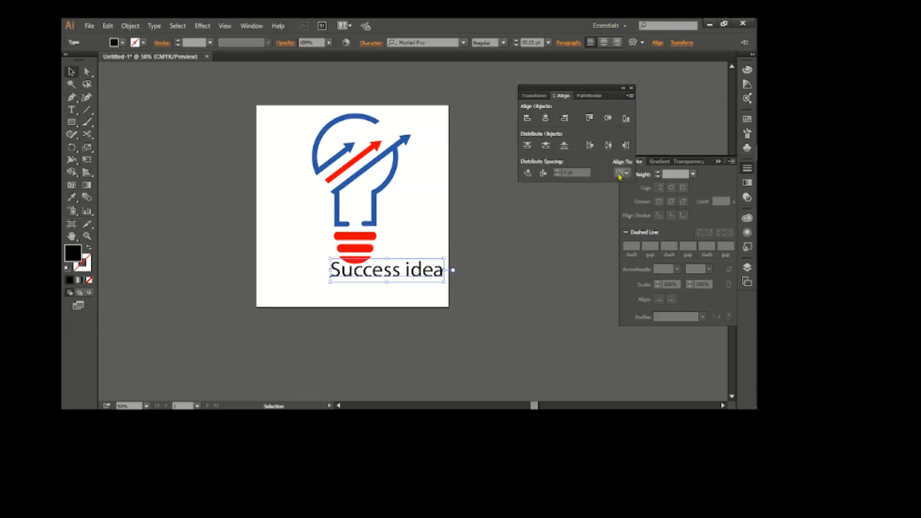
{"action": "left_click", "coordinate": [622, 172]}
{"action": "left_click", "coordinate": [643, 207]}
{"action": "left_click", "coordinate": [545, 118]}
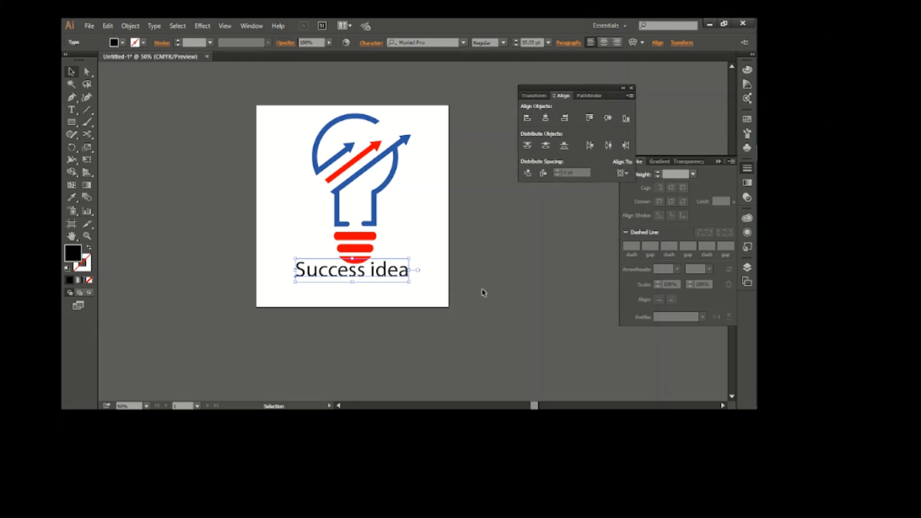
Set the text's font to Lucida Handwriting Italic and center it horizontally on the artboard again
{"action": "left_click", "coordinate": [154, 26]}
{"action": "mouse_move", "coordinate": [183, 53]}
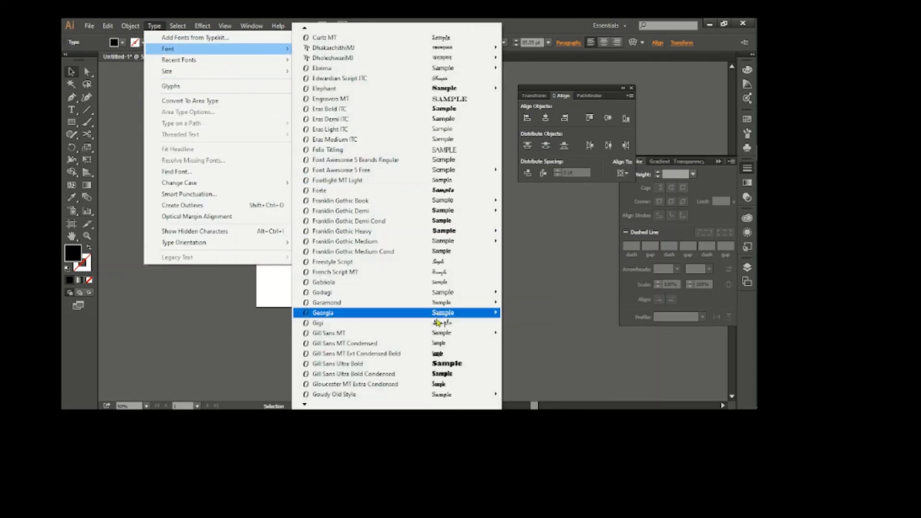
{"action": "mouse_move", "coordinate": [309, 407]}
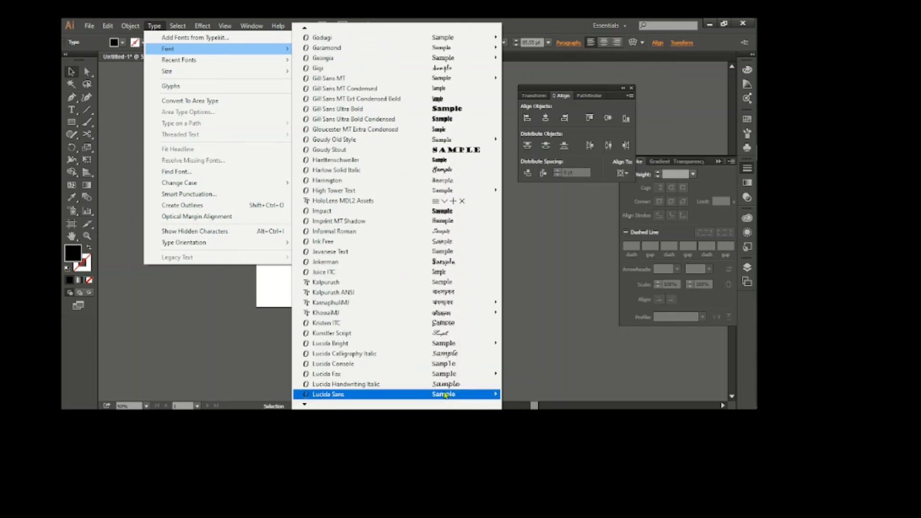
{"action": "left_click", "coordinate": [364, 384]}
{"action": "left_click_drag", "start_coordinate": [429, 287], "coordinate": [417, 279]}
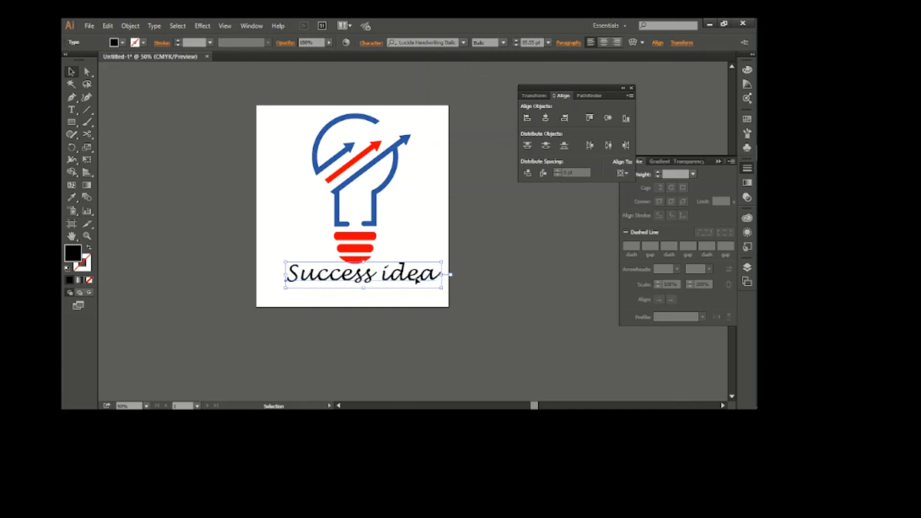
{"action": "left_click", "coordinate": [546, 119]}
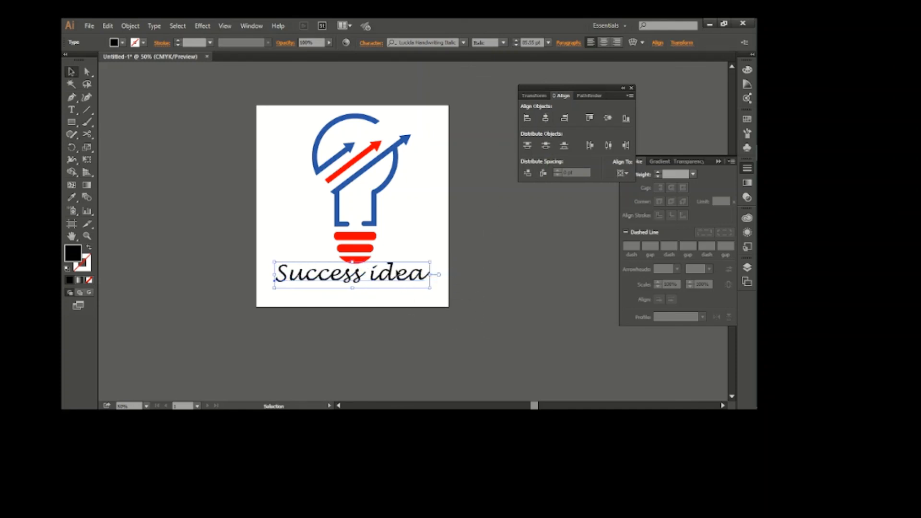
Convert the "Success idea" text to outlines and ungroup its letters
{"action": "right_click", "coordinate": [394, 269]}
{"action": "left_click", "coordinate": [432, 338]}
{"action": "right_click", "coordinate": [394, 273]}
{"action": "left_click", "coordinate": [424, 335]}
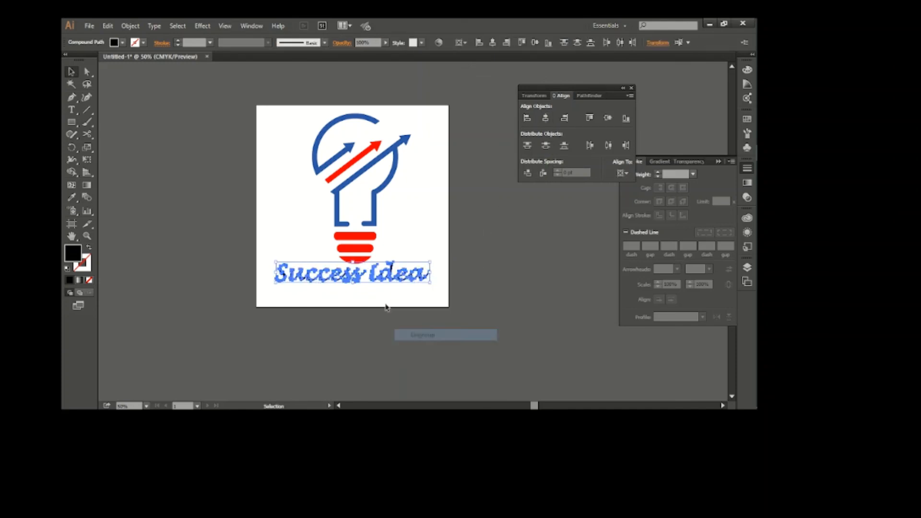
Select the letters of the word "idea" and group them
{"action": "left_click", "coordinate": [387, 308]}
{"action": "left_click_drag", "start_coordinate": [376, 292], "coordinate": [432, 266]}
{"action": "key", "text": "ctrl+g"}
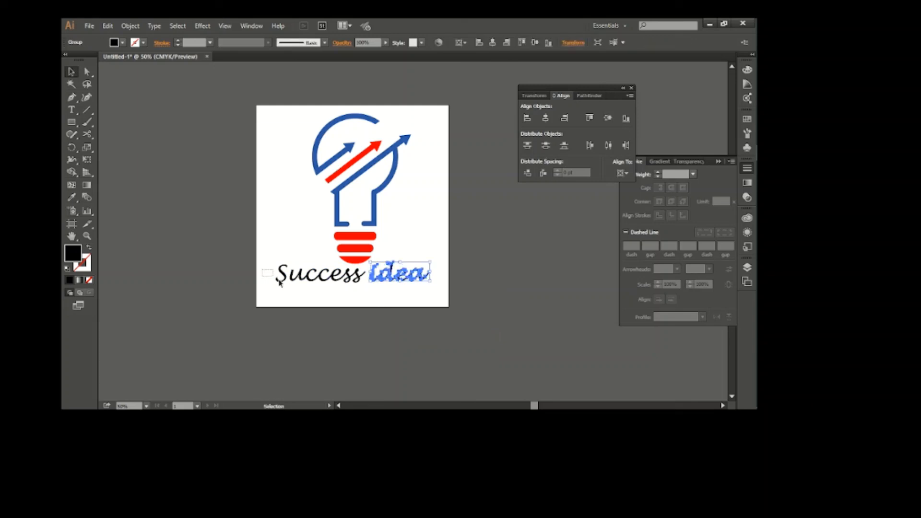
Group the letters of the word "Success" and fill the group with red
{"action": "left_click_drag", "start_coordinate": [280, 283], "coordinate": [362, 292]}
{"action": "key", "text": "ctrl+g"}
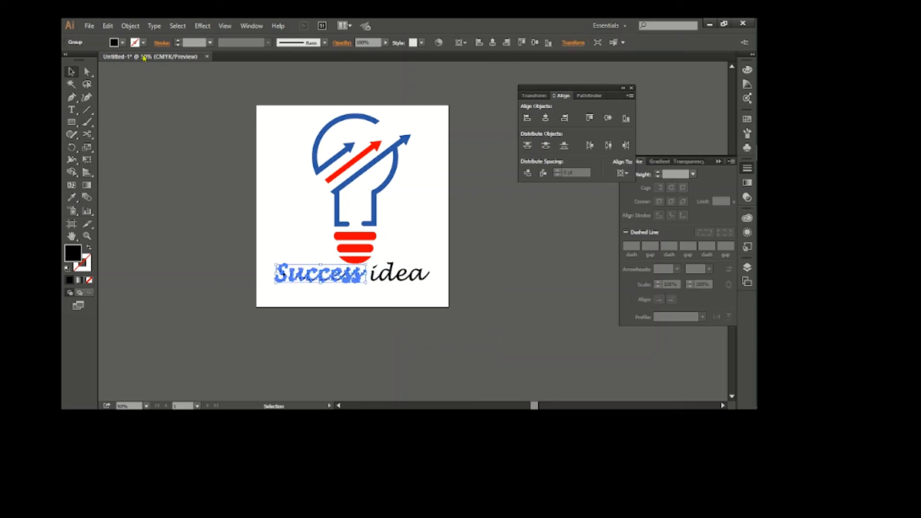
{"action": "left_click", "coordinate": [123, 42]}
{"action": "left_click", "coordinate": [76, 98]}
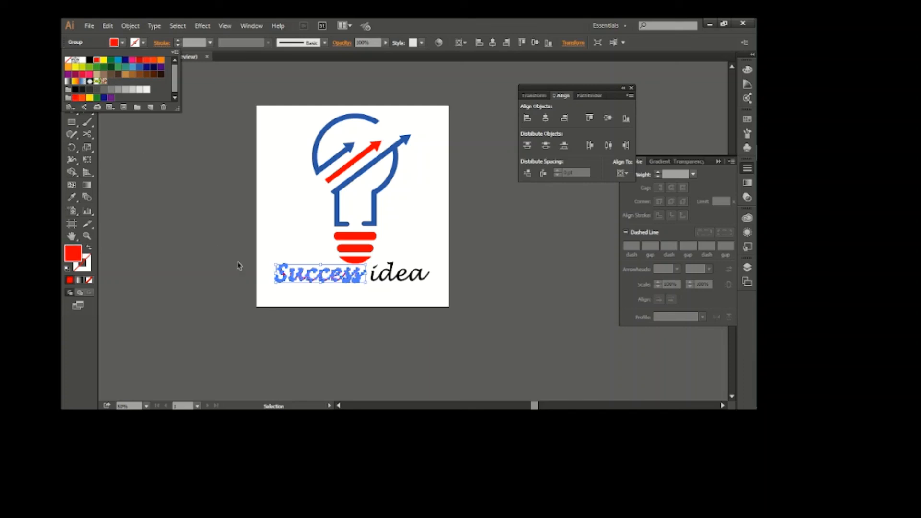
Fill the word "idea" with the blue swatch matching the bulb outline
{"action": "left_click", "coordinate": [415, 258]}
{"action": "left_click", "coordinate": [415, 257]}
{"action": "left_click", "coordinate": [122, 43]}
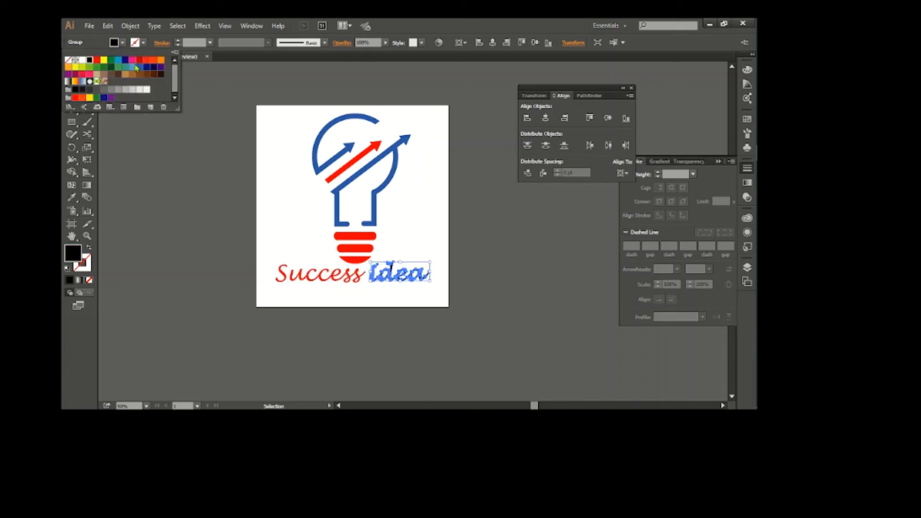
{"action": "left_click", "coordinate": [138, 67]}
{"action": "left_click", "coordinate": [205, 177]}
{"action": "left_click", "coordinate": [205, 179]}
Group the whole bulb artwork together with the "Success idea" text
{"action": "left_click_drag", "start_coordinate": [193, 87], "coordinate": [467, 312]}
{"action": "key", "text": "ctrl+g"}
{"action": "left_click", "coordinate": [494, 314]}
{"action": "scroll", "coordinate": [496, 312], "scroll_direction": "down", "scroll_amount": 2}
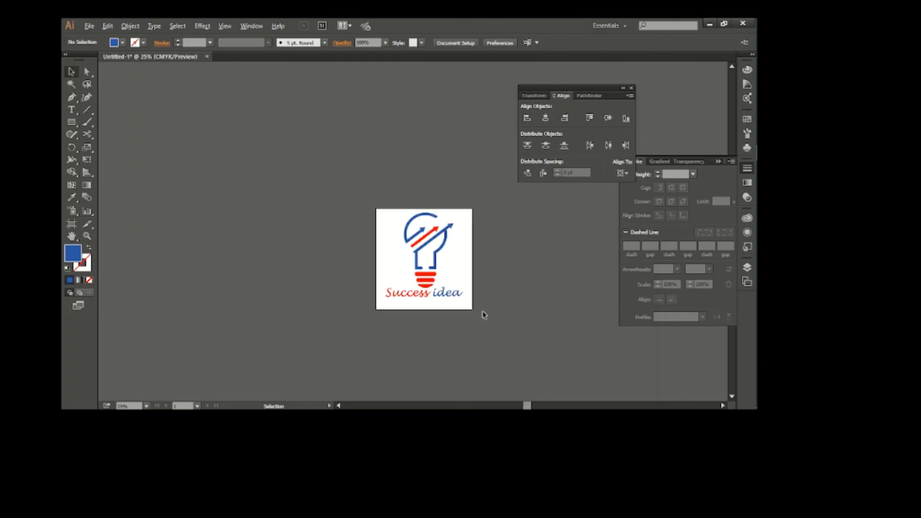
{"action": "key", "text": "ctrl+plus"}
{"action": "scroll", "coordinate": [372, 265], "scroll_direction": "up", "scroll_amount": 2}
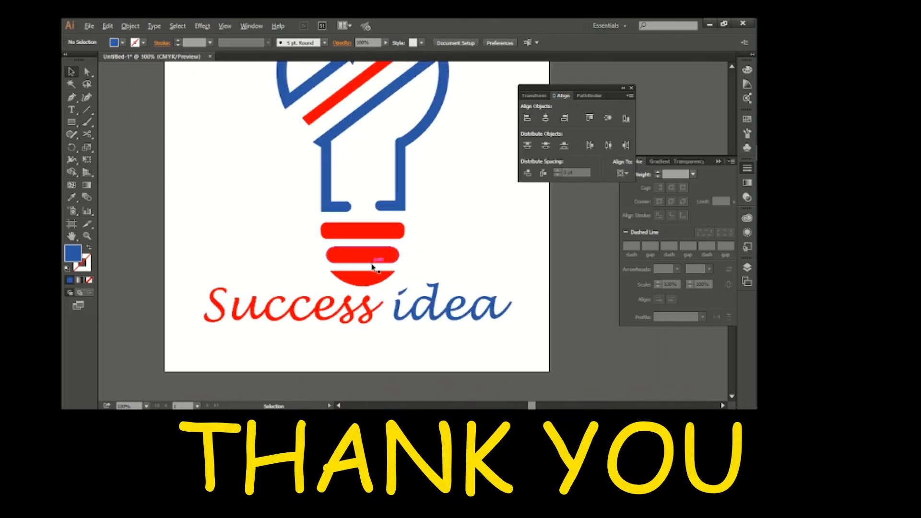
{"action": "scroll", "coordinate": [372, 265], "scroll_direction": "down", "scroll_amount": 3}
{"action": "scroll", "coordinate": [373, 266], "scroll_direction": "up", "scroll_amount": 2}
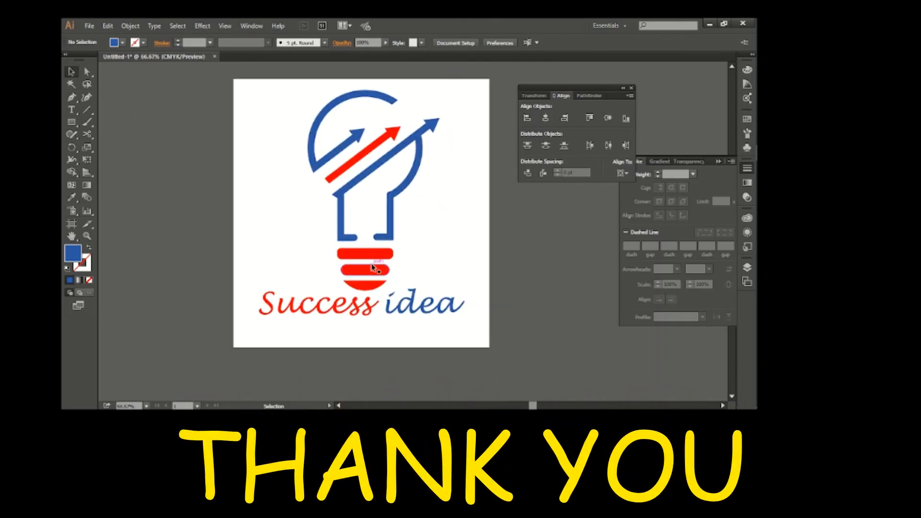